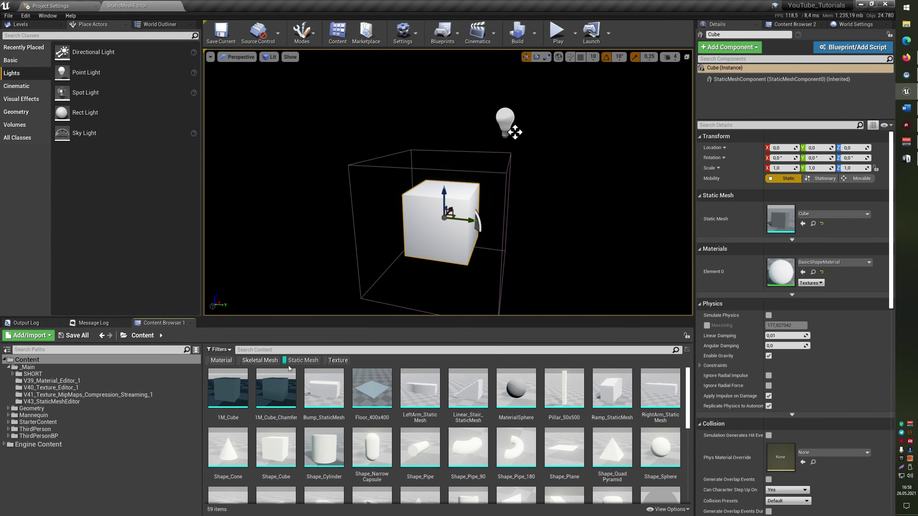
Open the Cube from Engine Content > BasicShapes in the Static Mesh Editor, then switch back to the level tab.
{"action": "left_click", "coordinate": [219, 350]}
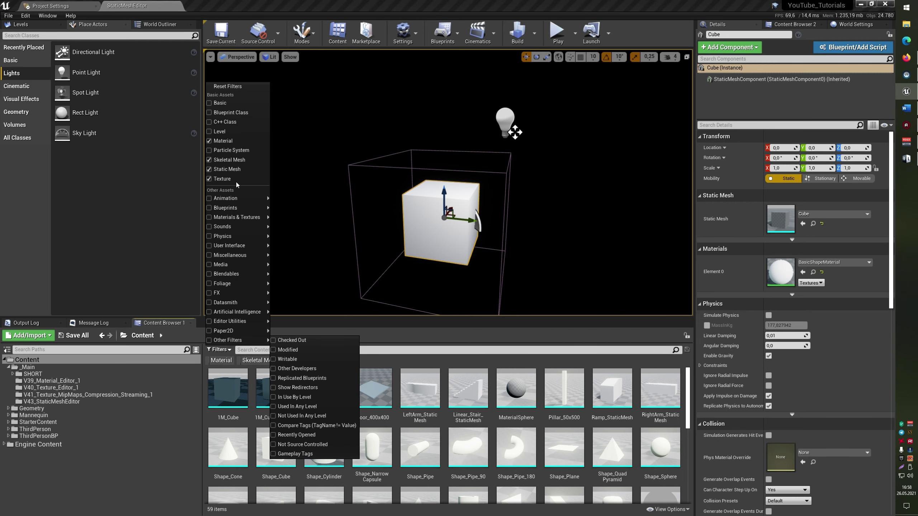
{"action": "key", "text": "Escape"}
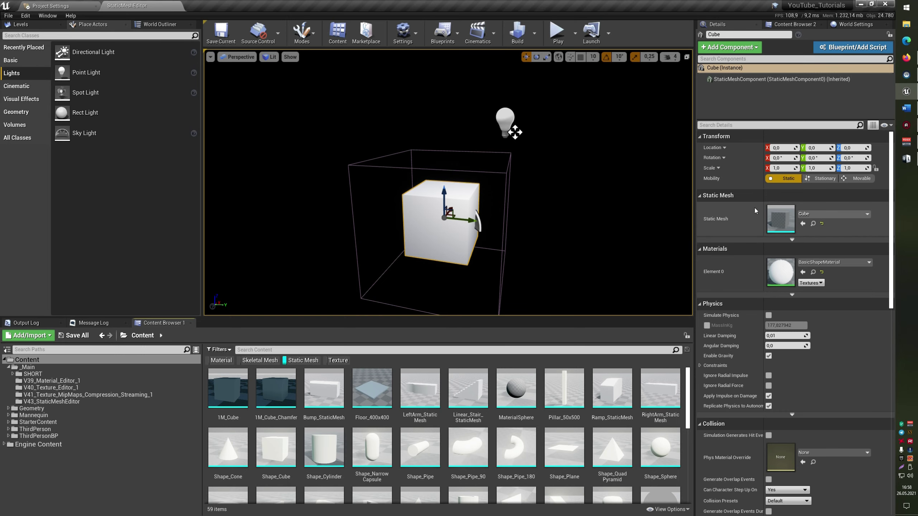
{"action": "double_click", "coordinate": [780, 218]}
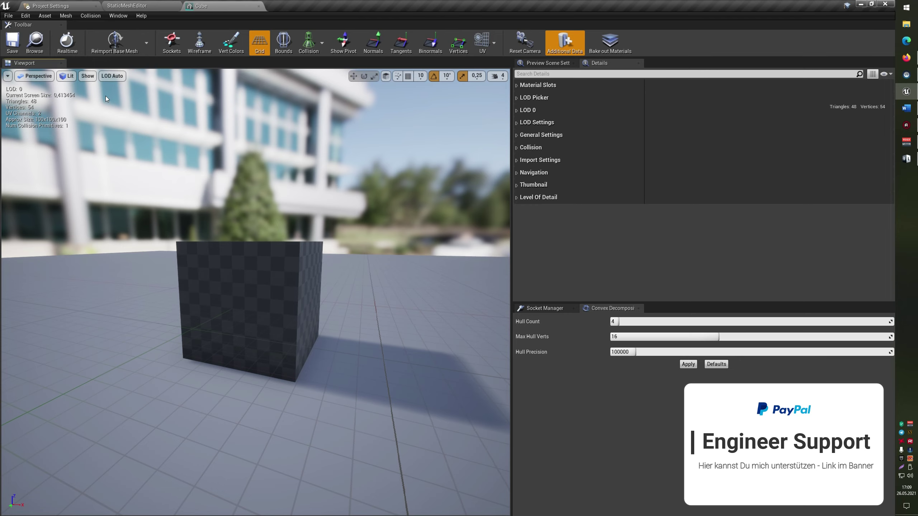
{"action": "left_click", "coordinate": [126, 6]}
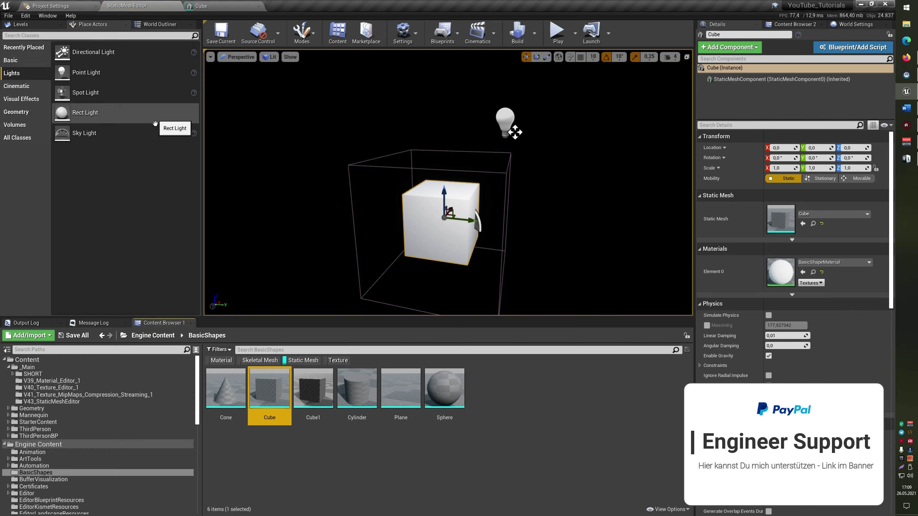
In the Cube editor, toggle the bounds display on and off, check Viewport Options, and zoom in.
{"action": "left_click", "coordinate": [200, 6]}
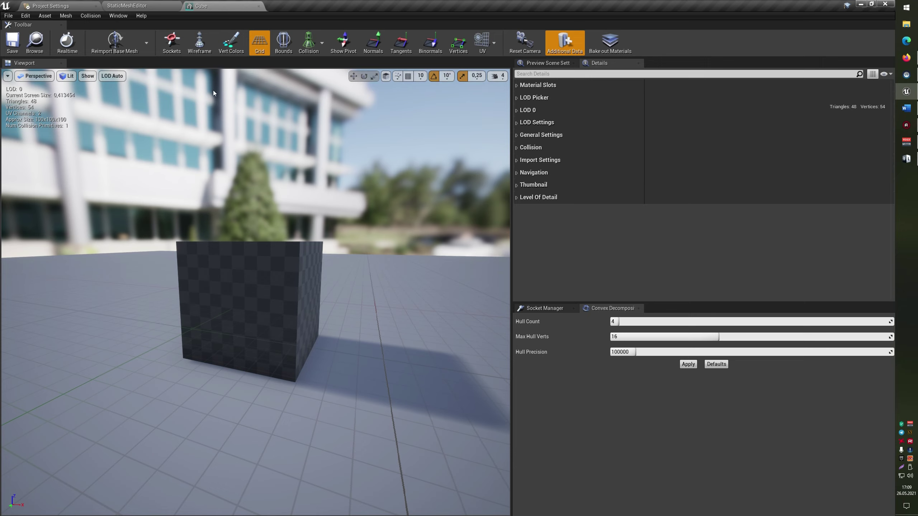
{"action": "left_click", "coordinate": [283, 41]}
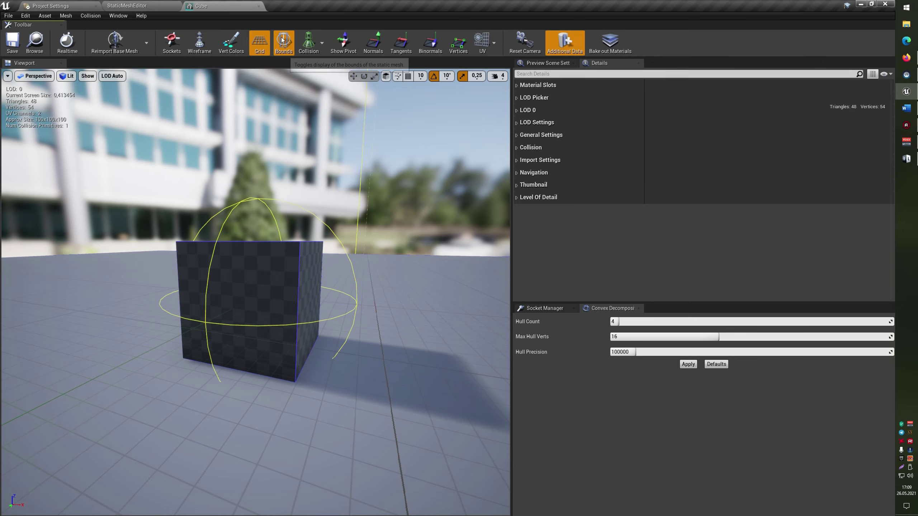
{"action": "left_click", "coordinate": [284, 42]}
{"action": "left_click", "coordinate": [8, 77]}
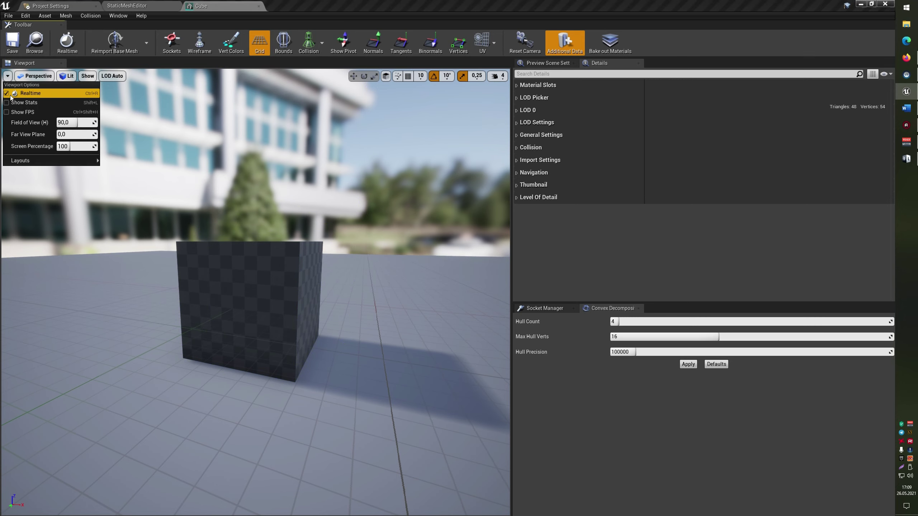
{"action": "left_click", "coordinate": [287, 41]}
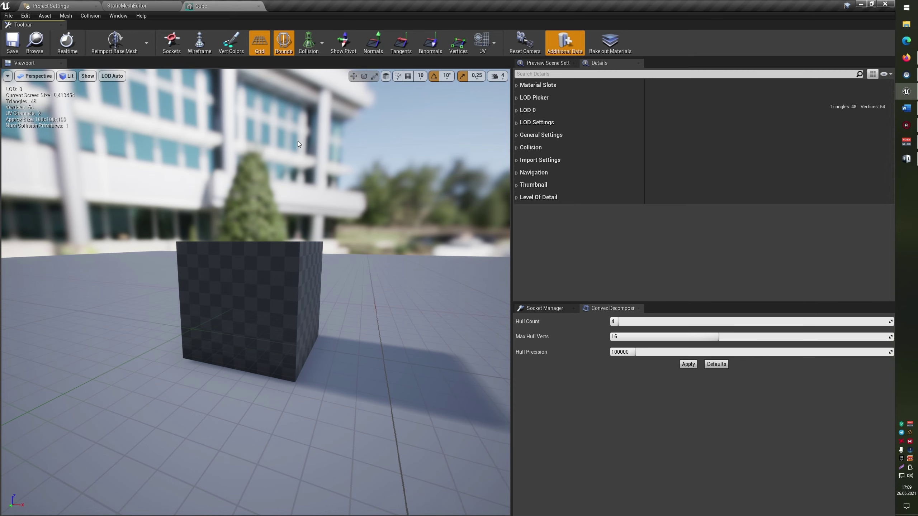
{"action": "scroll", "coordinate": [314, 161], "scroll_direction": "up", "scroll_amount": 1}
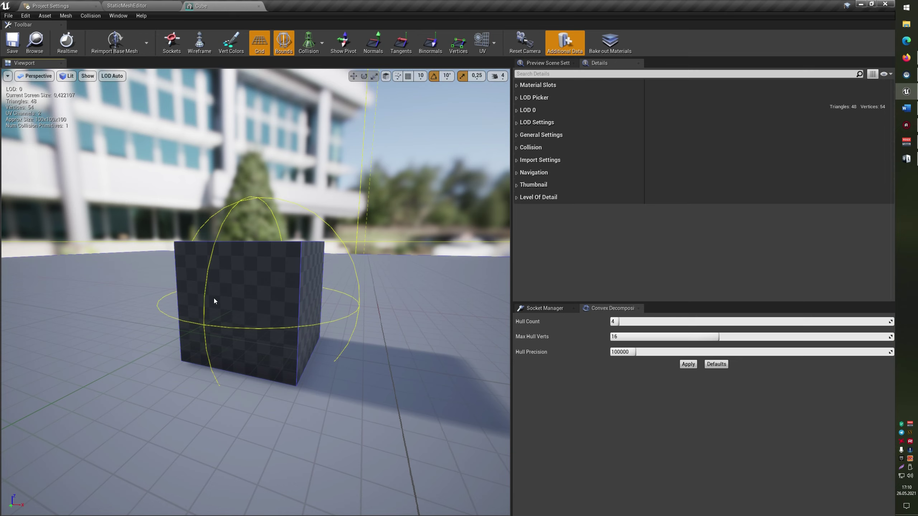
Expand and collapse the Cube's Import Settings, then open the Reimport Base Mesh choices.
{"action": "left_click", "coordinate": [516, 160]}
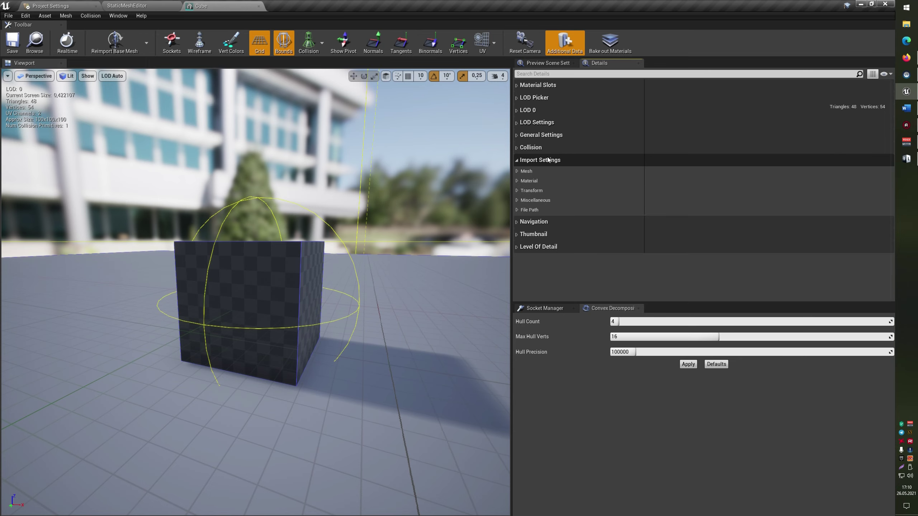
{"action": "left_click", "coordinate": [516, 161]}
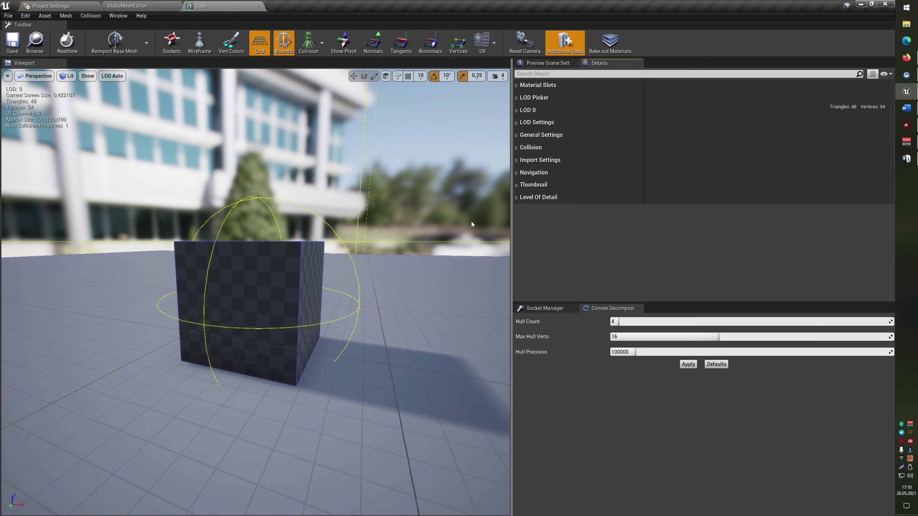
{"action": "left_click", "coordinate": [147, 43]}
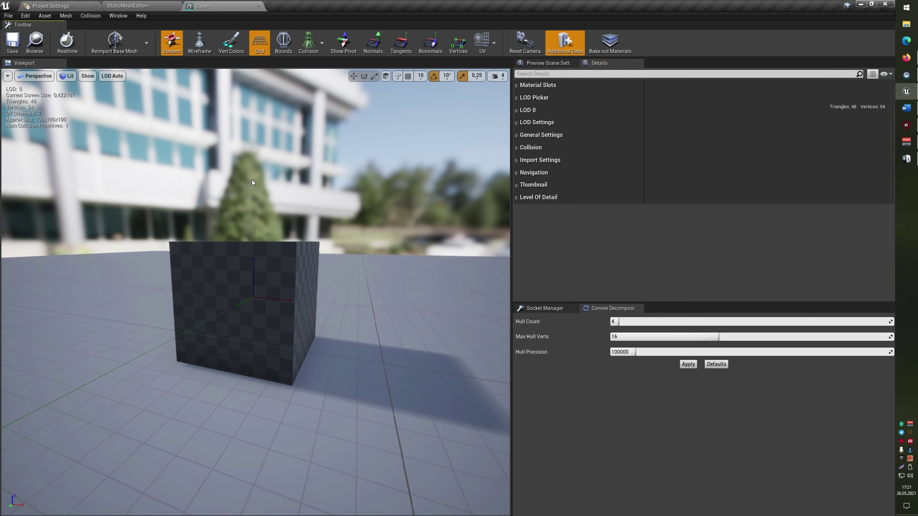
Create a socket named Socket on the Cube and drag it up to the top face at Z 56.546318.
{"action": "left_click", "coordinate": [552, 310]}
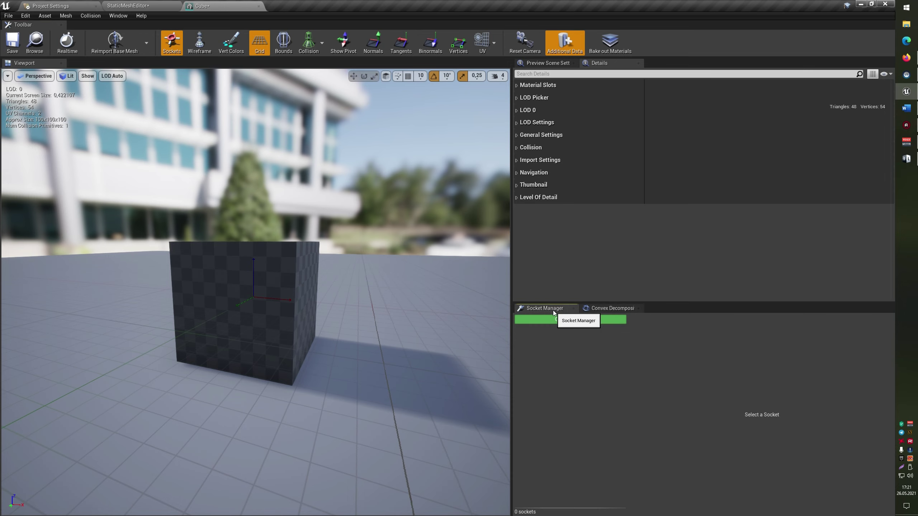
{"action": "left_click", "coordinate": [585, 323]}
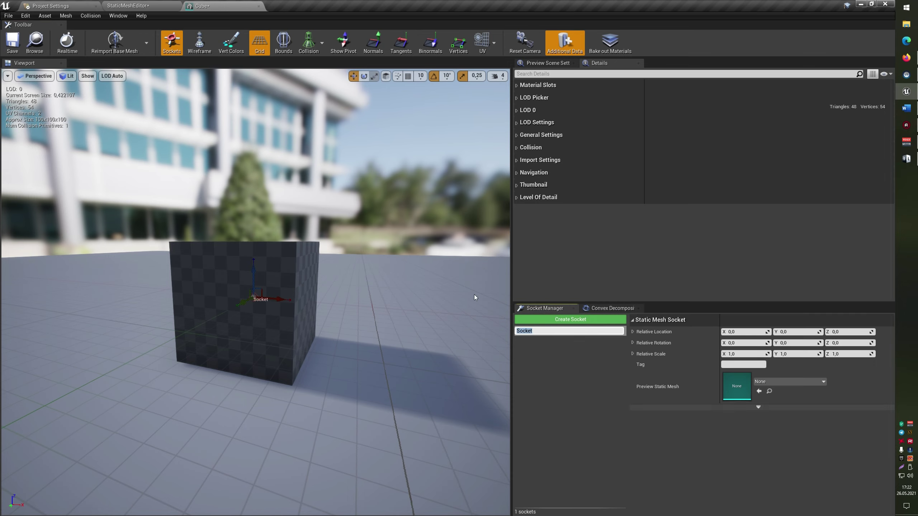
{"action": "left_click", "coordinate": [249, 282]}
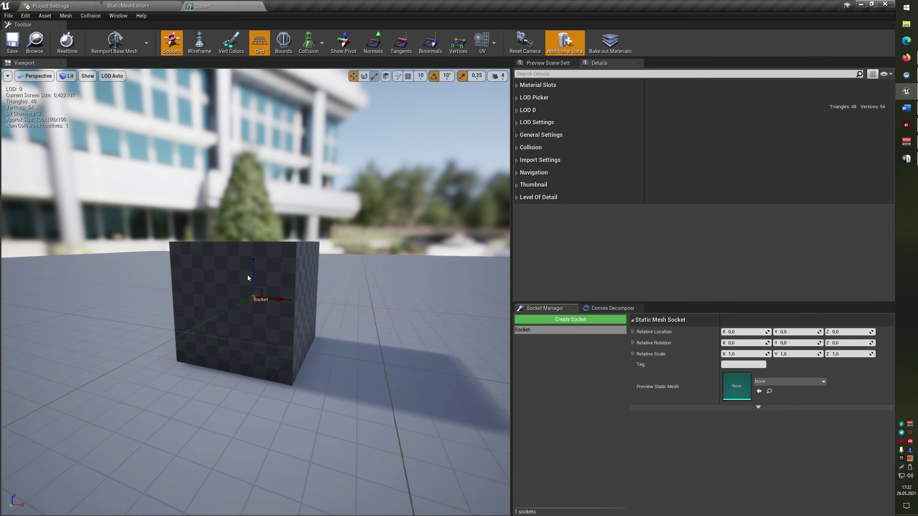
{"action": "left_click_drag", "start_coordinate": [253, 276], "coordinate": [257, 216]}
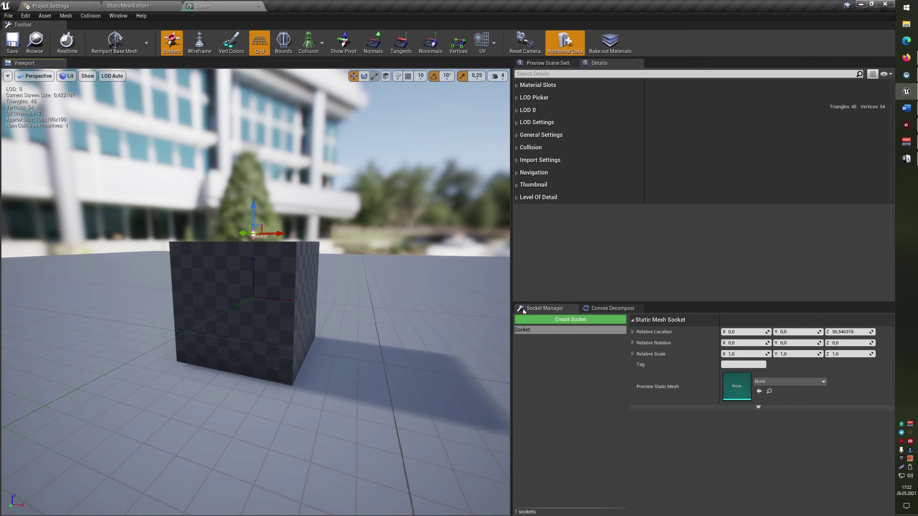
{"action": "left_click", "coordinate": [125, 17]}
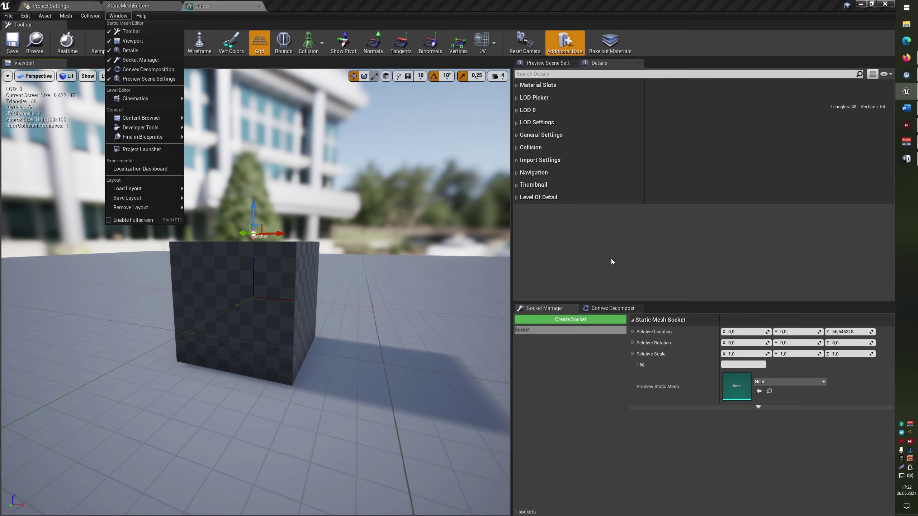
{"action": "left_click", "coordinate": [558, 386]}
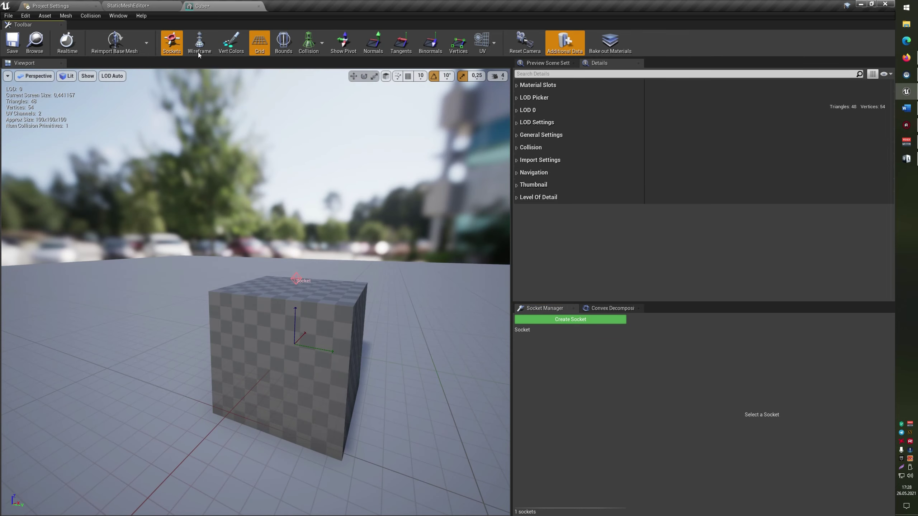
Inspect the cube in wireframe from a closer angle, then return to lit view with Vert Colors on.
{"action": "left_click", "coordinate": [197, 52]}
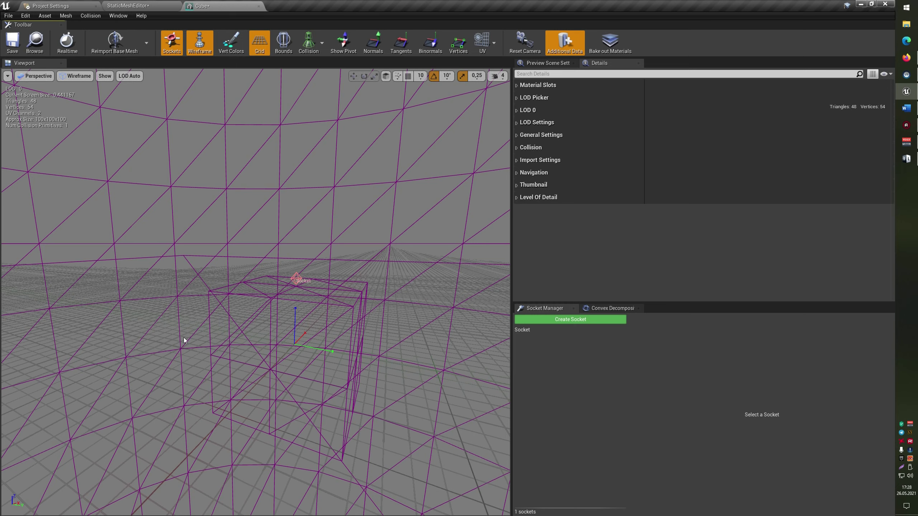
{"action": "mouse_move", "coordinate": [311, 281]}
{"action": "left_mouse_down"}
{"action": "mouse_move", "coordinate": [325, 283]}
{"action": "mouse_move", "coordinate": [333, 304]}
{"action": "mouse_move", "coordinate": [211, 232]}
{"action": "left_mouse_up"}
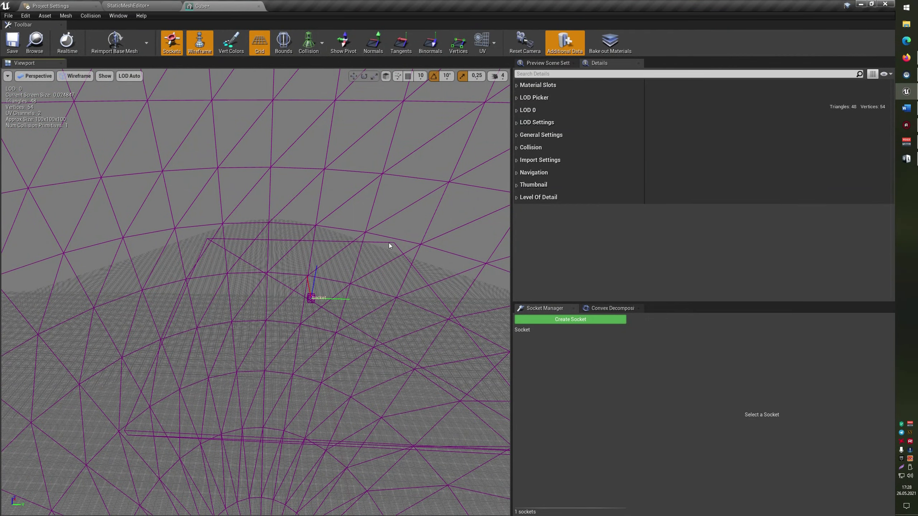
{"action": "left_click_drag", "start_coordinate": [249, 406], "coordinate": [231, 152]}
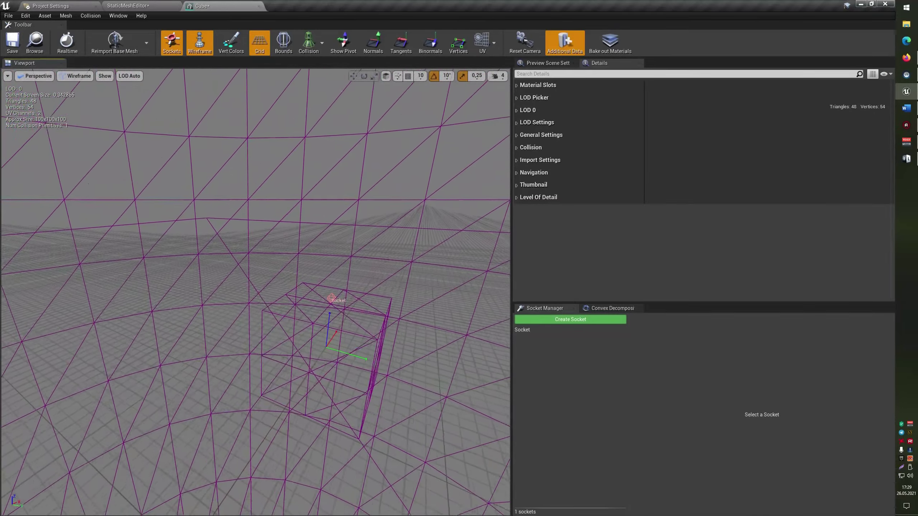
{"action": "left_click", "coordinate": [199, 43]}
{"action": "left_click", "coordinate": [231, 43]}
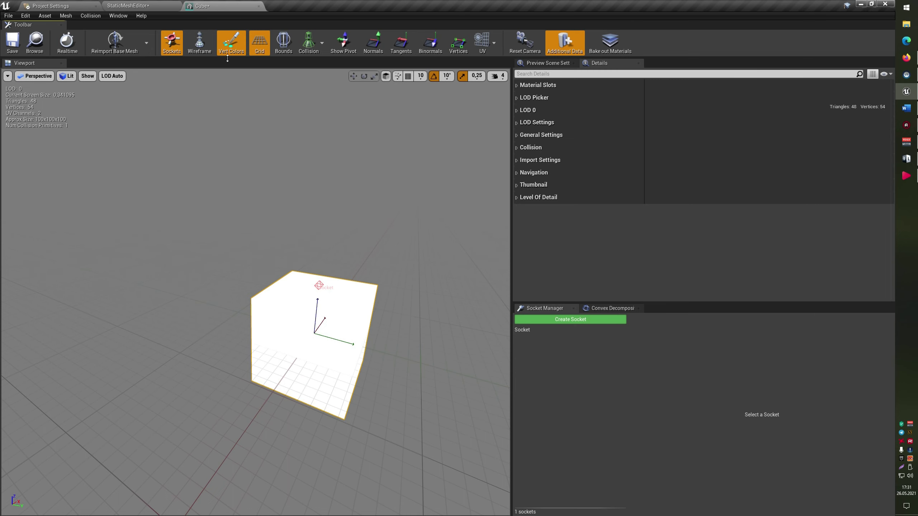
Turn off Vert Colors, toggle the floor grid off and back on, and show the bounds.
{"action": "left_click", "coordinate": [232, 43]}
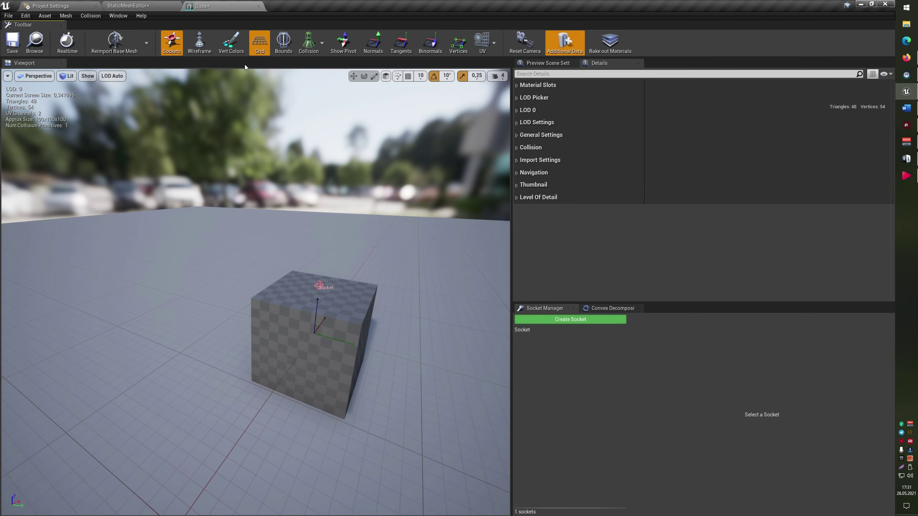
{"action": "left_click", "coordinate": [262, 42]}
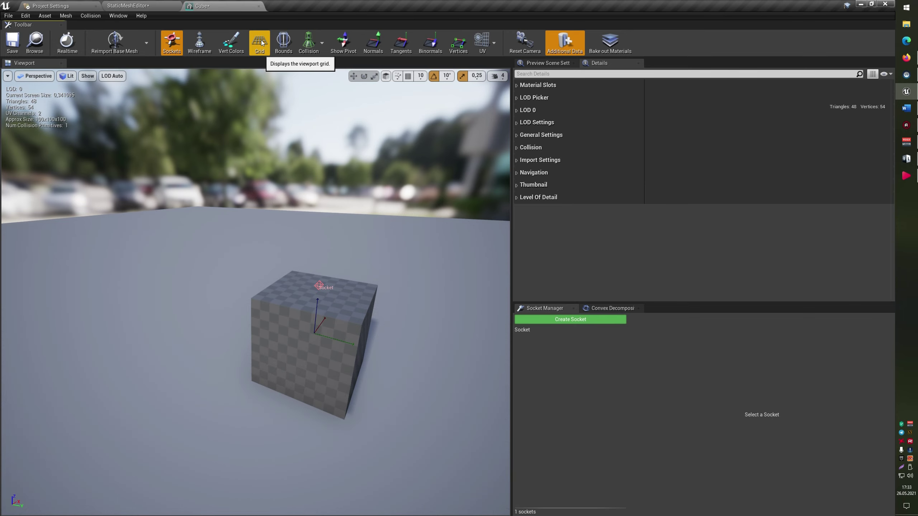
{"action": "left_click", "coordinate": [262, 43]}
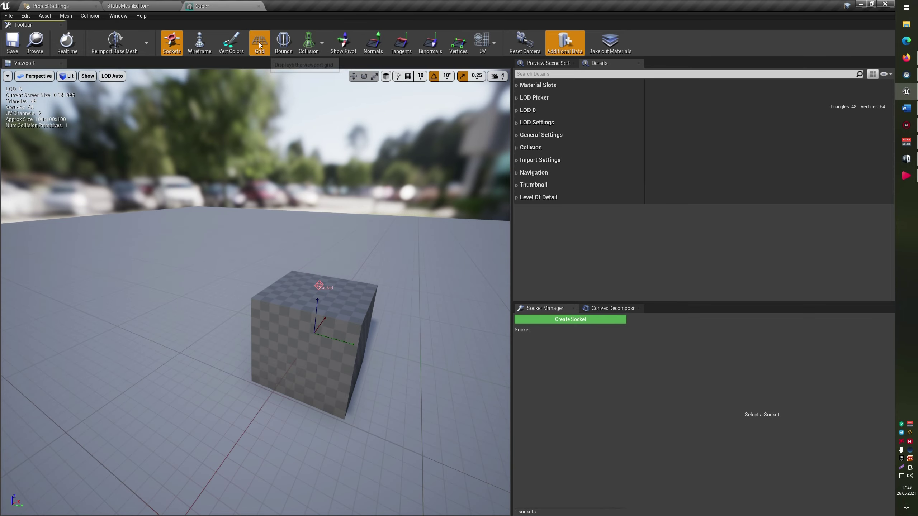
{"action": "left_click", "coordinate": [284, 47]}
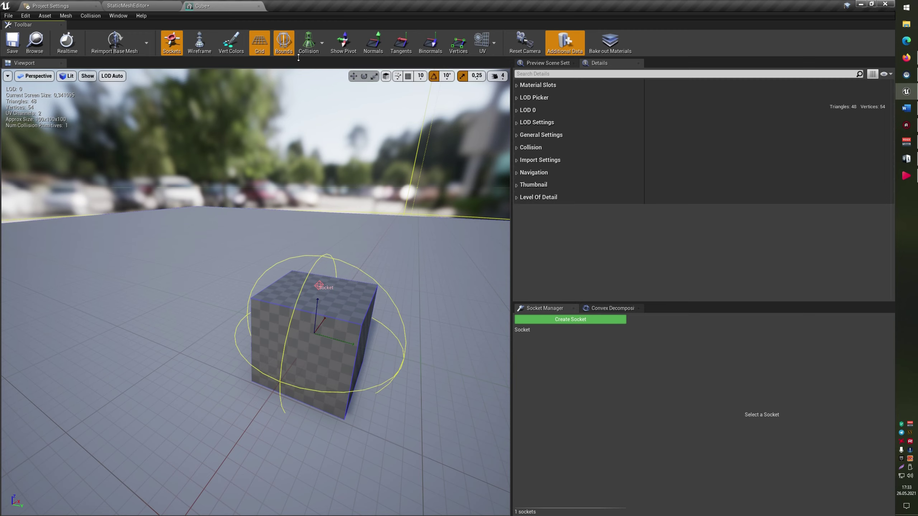
Show the cube's simple collision and hide its yellow bounds.
{"action": "left_click", "coordinate": [308, 42]}
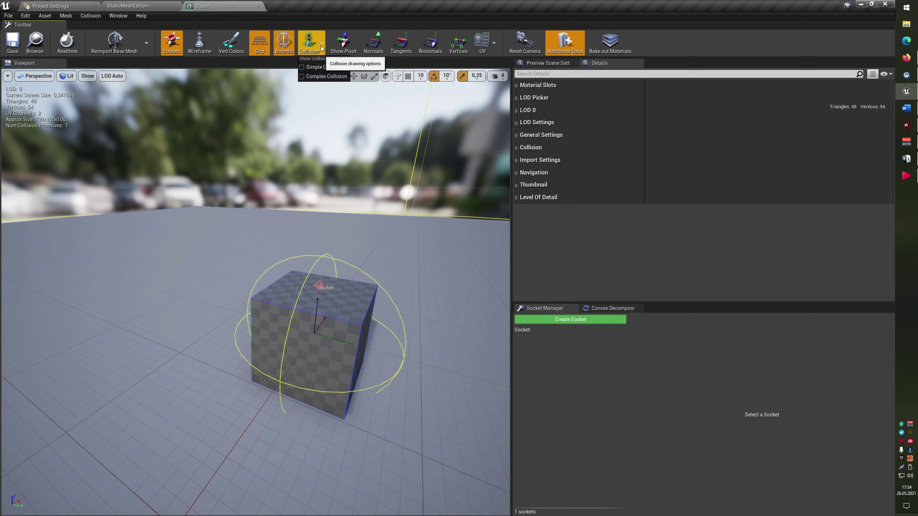
{"action": "left_click", "coordinate": [309, 70]}
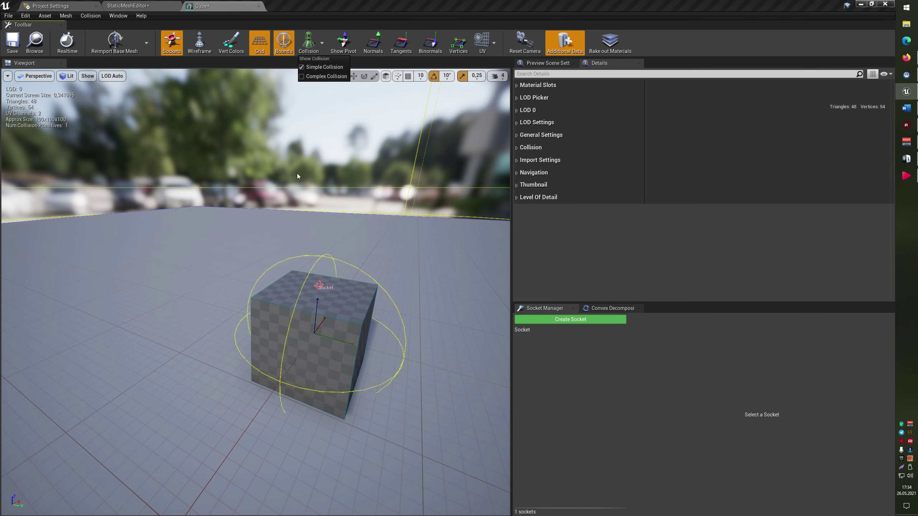
{"action": "left_click_drag", "start_coordinate": [328, 314], "coordinate": [333, 308]}
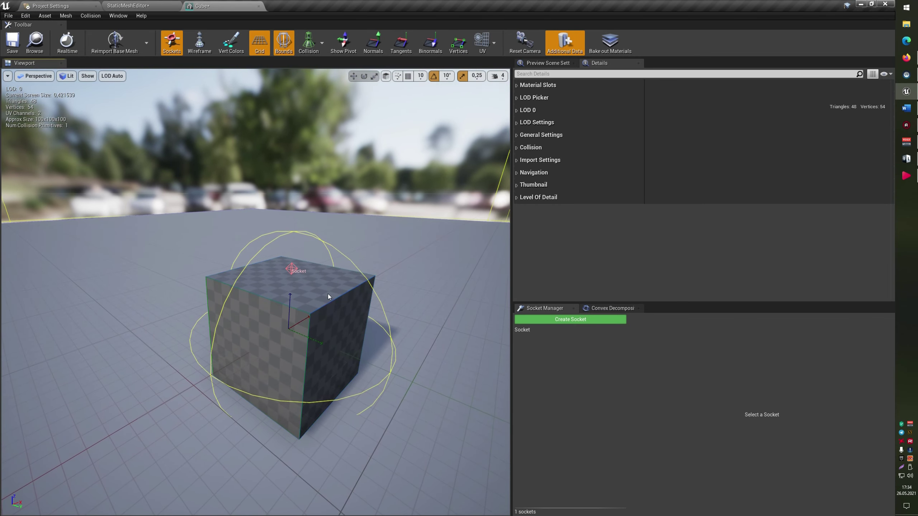
{"action": "left_click", "coordinate": [284, 45]}
{"action": "left_click_drag", "start_coordinate": [264, 290], "coordinate": [282, 290]}
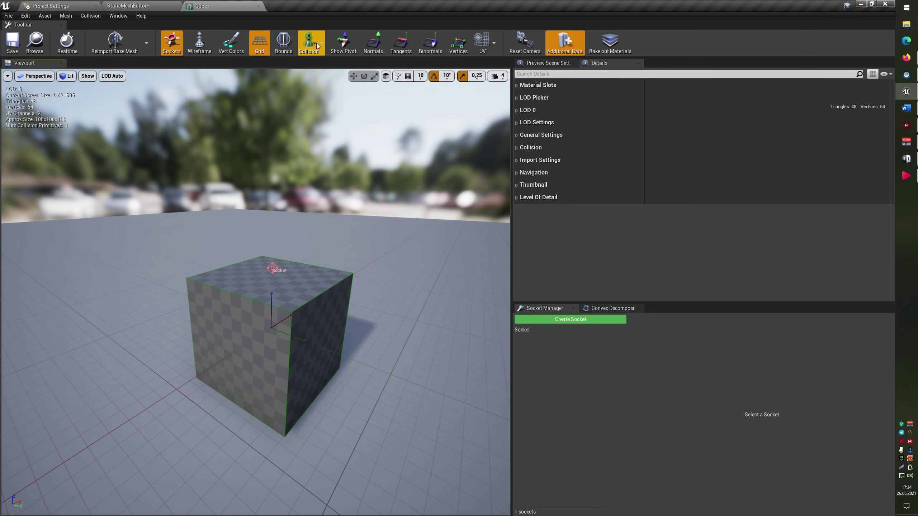
Turn Complex Collision on briefly, then uncheck it so only simple collision shows.
{"action": "left_click", "coordinate": [322, 43]}
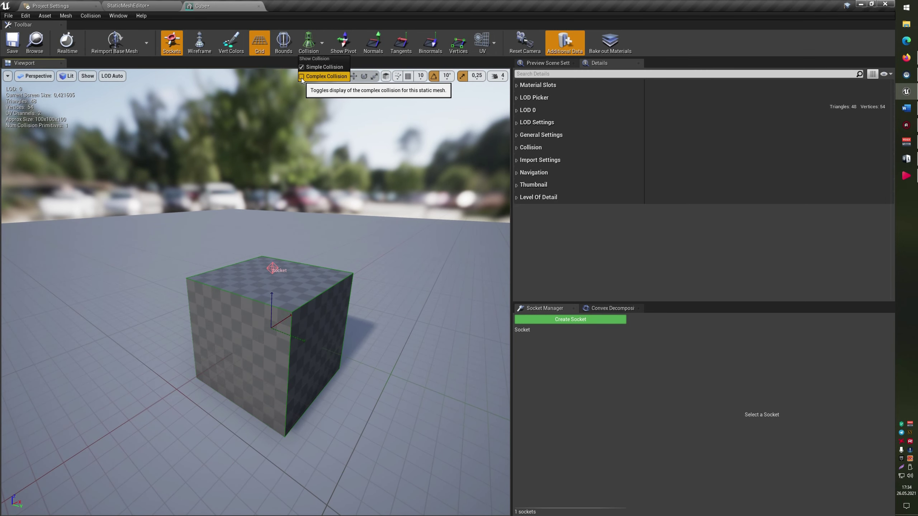
{"action": "left_click", "coordinate": [302, 77]}
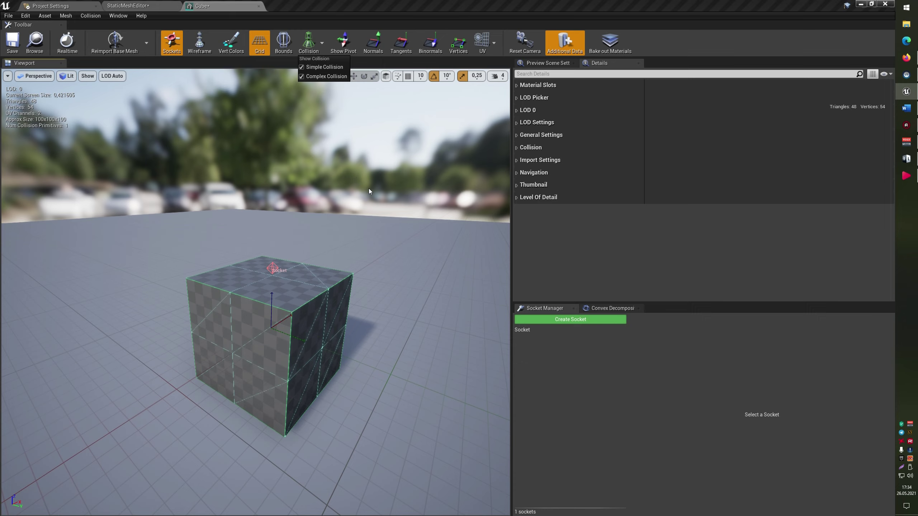
{"action": "left_click", "coordinate": [286, 292]}
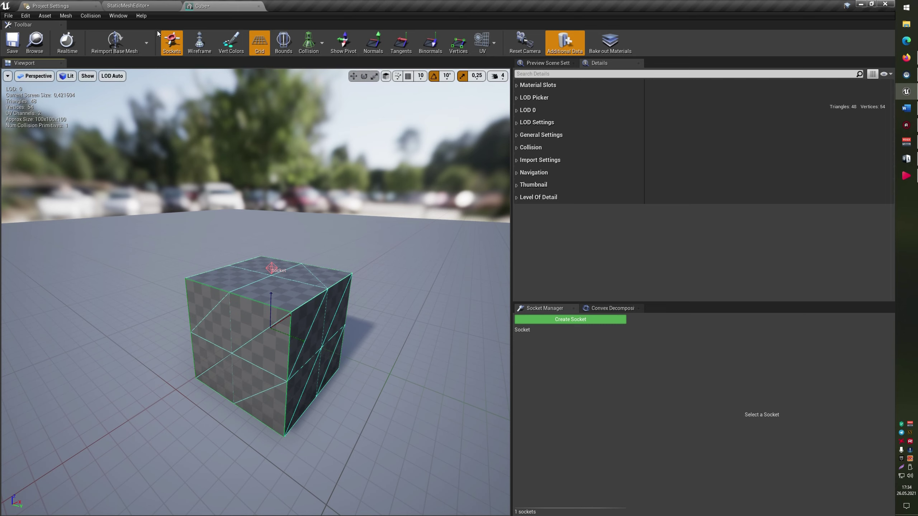
{"action": "left_click", "coordinate": [321, 43]}
{"action": "left_click", "coordinate": [327, 76]}
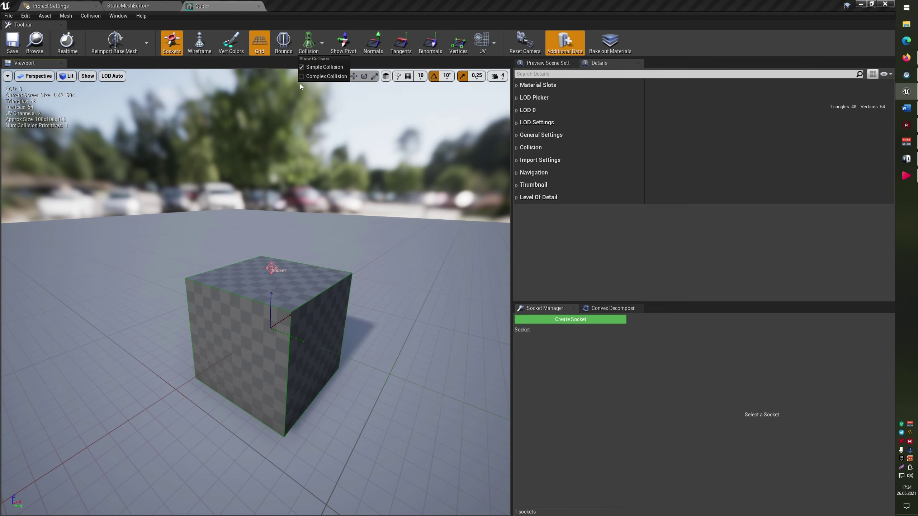
Raise the box collision above the cube, then add, move and undo a sphere collision.
{"action": "left_click", "coordinate": [280, 309]}
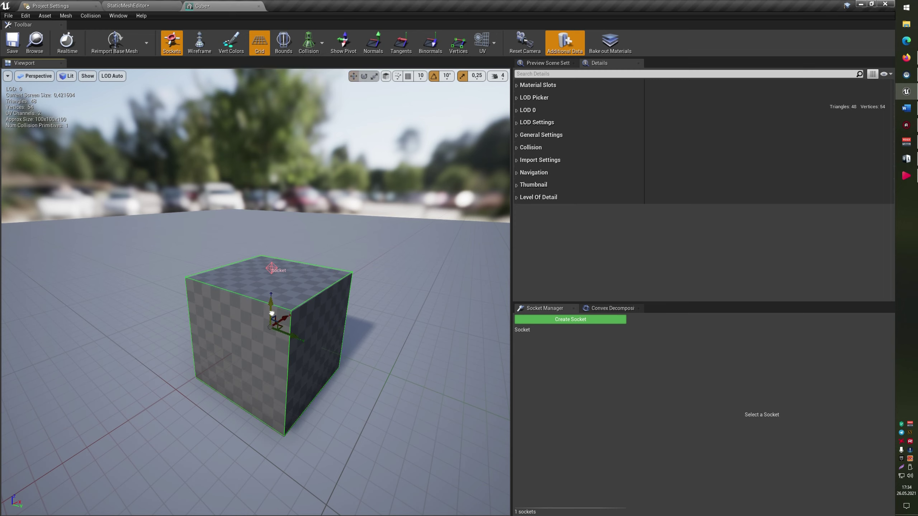
{"action": "left_click_drag", "start_coordinate": [269, 314], "coordinate": [277, 237]}
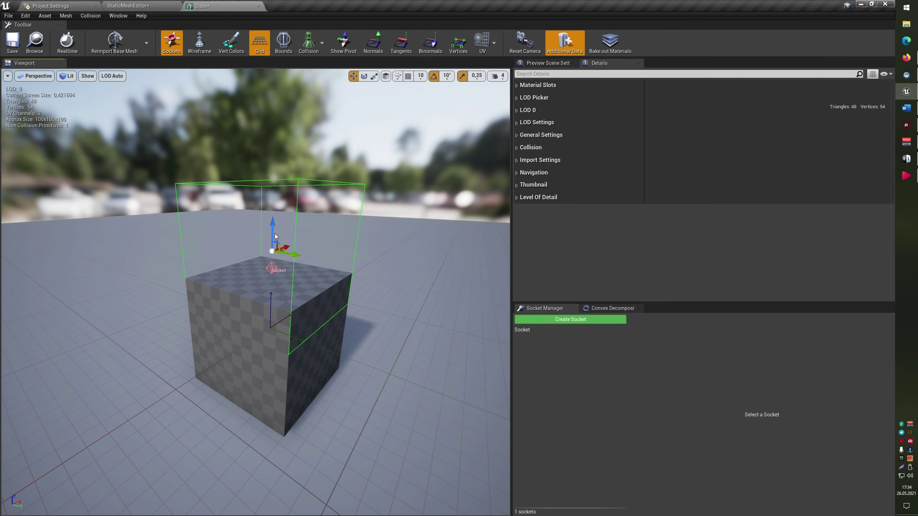
{"action": "left_click", "coordinate": [94, 16]}
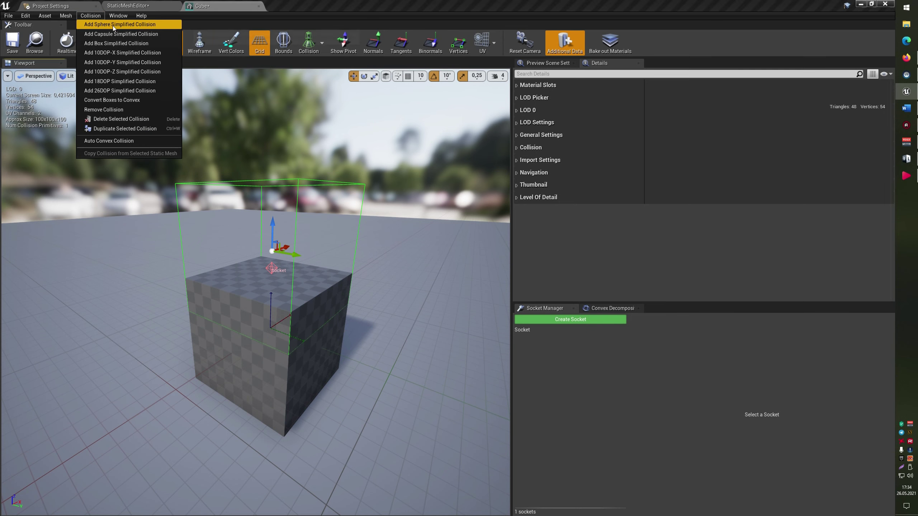
{"action": "left_click", "coordinate": [111, 26]}
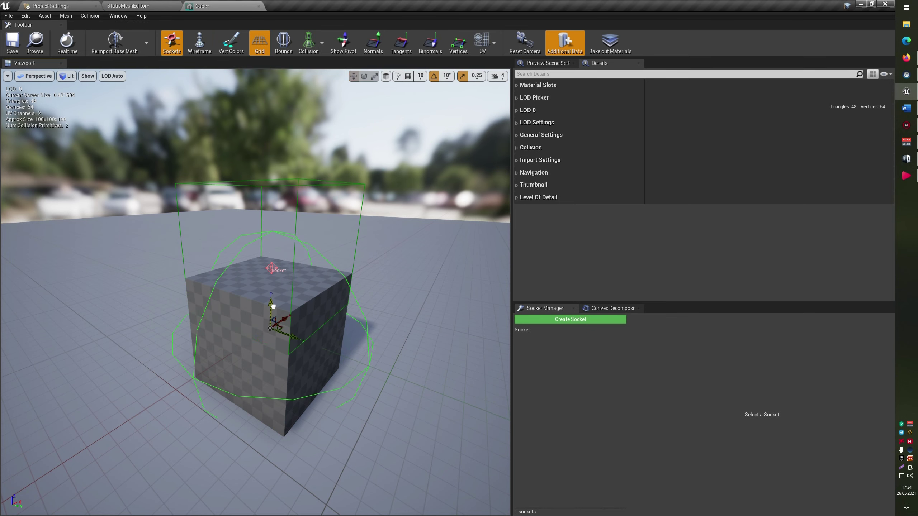
{"action": "left_click_drag", "start_coordinate": [272, 307], "coordinate": [270, 354]}
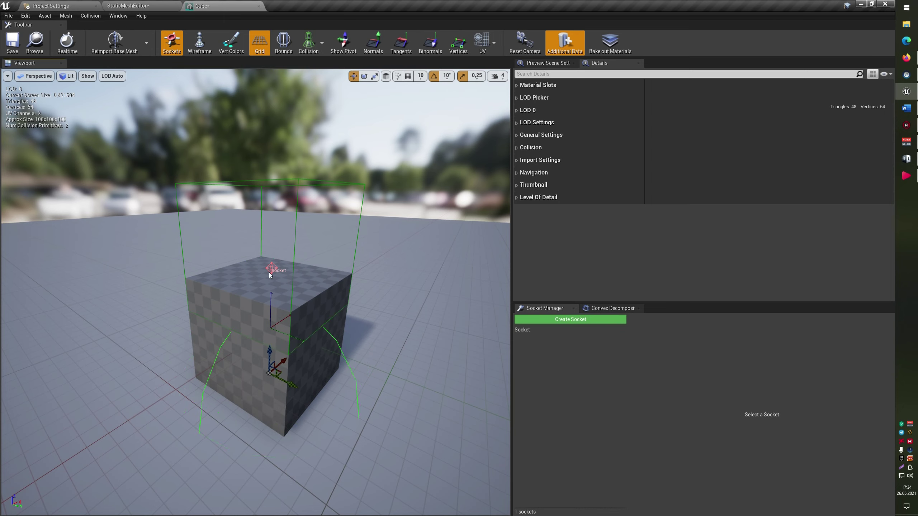
{"action": "key", "text": "ctrl+z"}
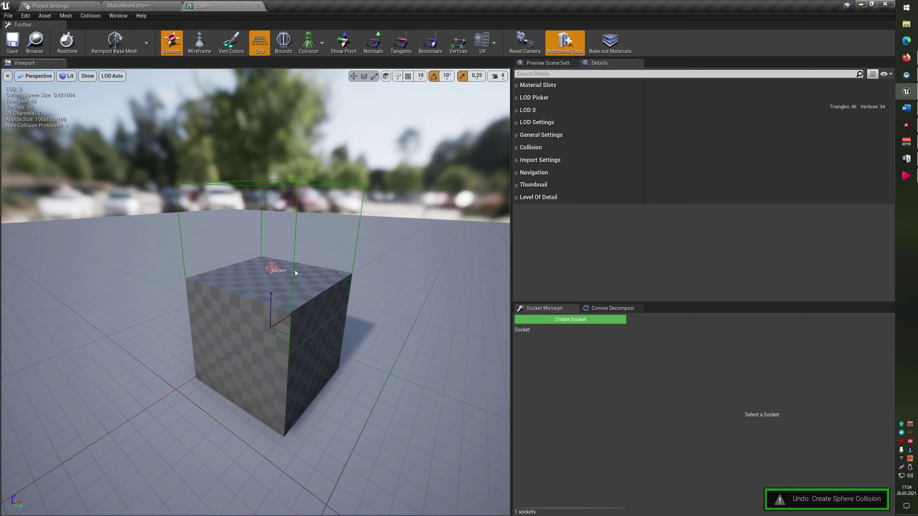
Undo the box collision move so it sits flush with the cube, and show the pivot.
{"action": "key", "text": "ctrl+z"}
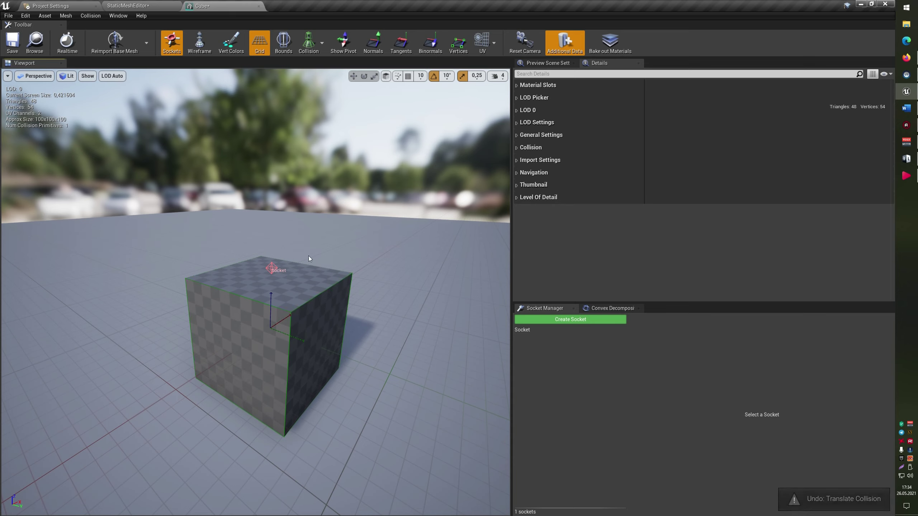
{"action": "left_click", "coordinate": [348, 37]}
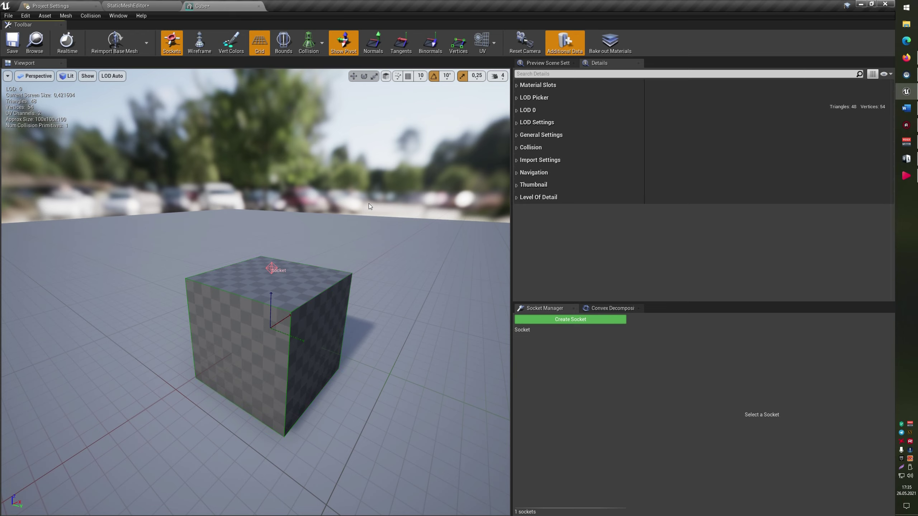
Briefly show the cube's normals, tangents and binormals, then hide them and display its vertices.
{"action": "left_click", "coordinate": [373, 42]}
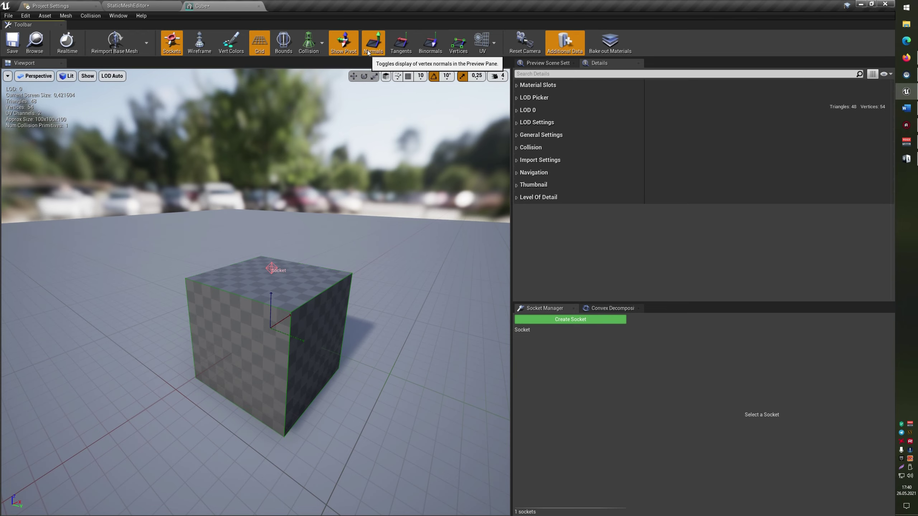
{"action": "left_click", "coordinate": [401, 45]}
{"action": "left_click", "coordinate": [430, 42]}
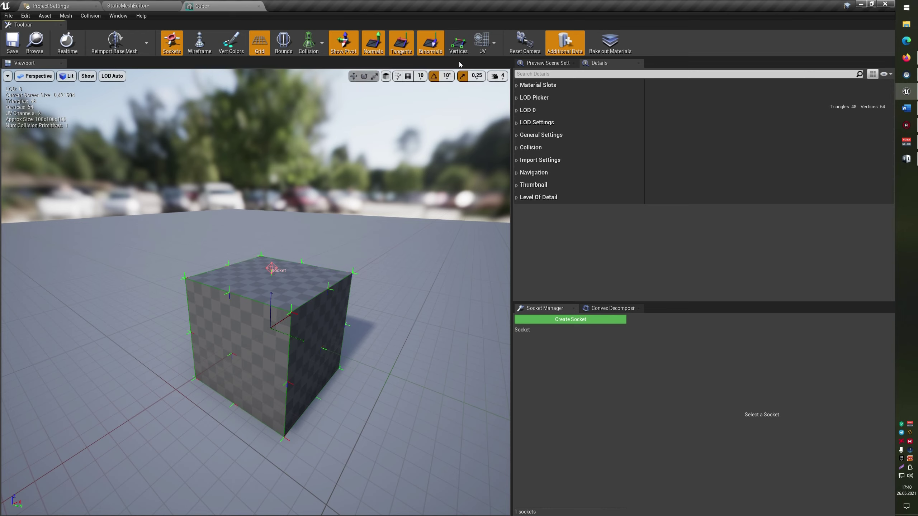
{"action": "left_click", "coordinate": [373, 54]}
{"action": "left_click", "coordinate": [401, 46]}
{"action": "left_click", "coordinate": [430, 46]}
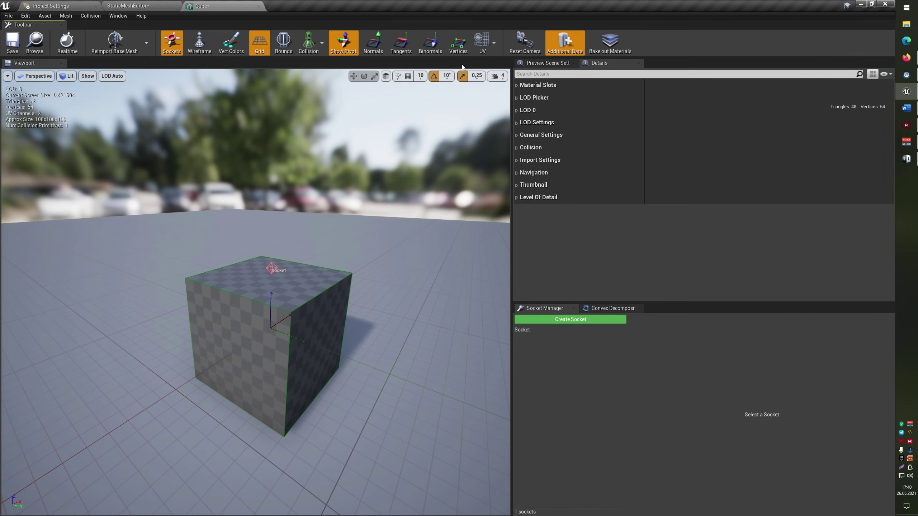
{"action": "left_click", "coordinate": [458, 45]}
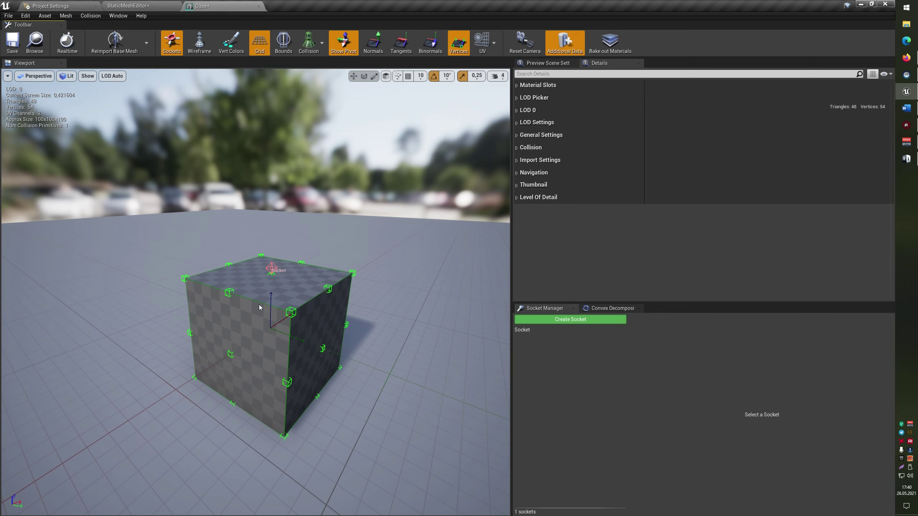
Show the complex collision wireframe on the cube preview.
{"action": "left_click", "coordinate": [313, 50]}
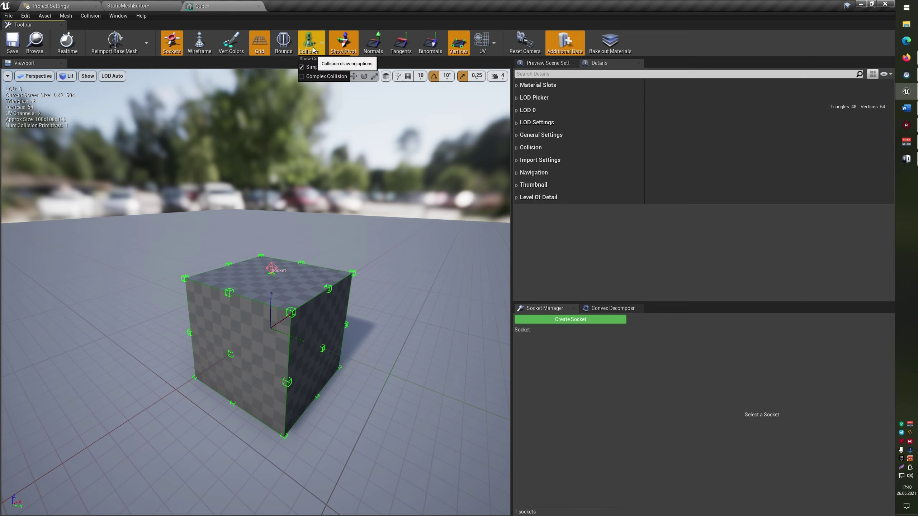
{"action": "left_click", "coordinate": [301, 77]}
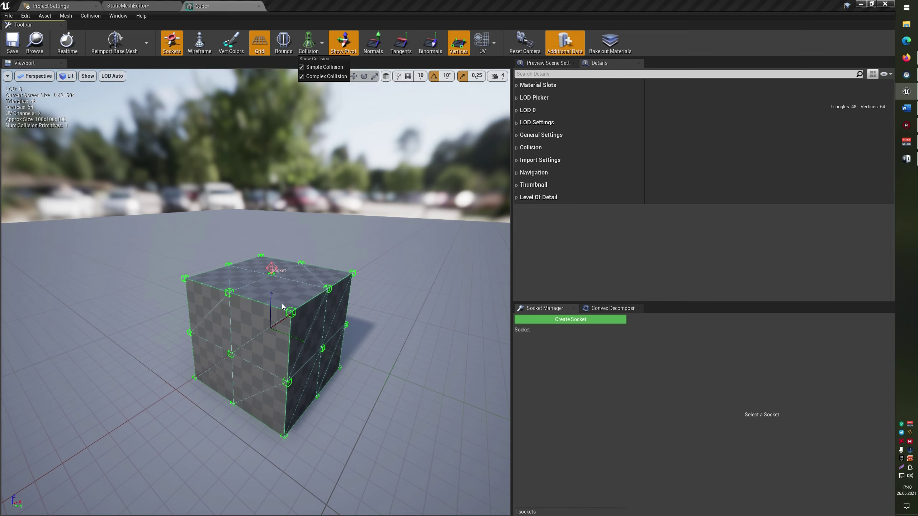
{"action": "left_click", "coordinate": [280, 342]}
Overlay UV channel 0, then UV channel 1, on the cube preview.
{"action": "left_click", "coordinate": [494, 43]}
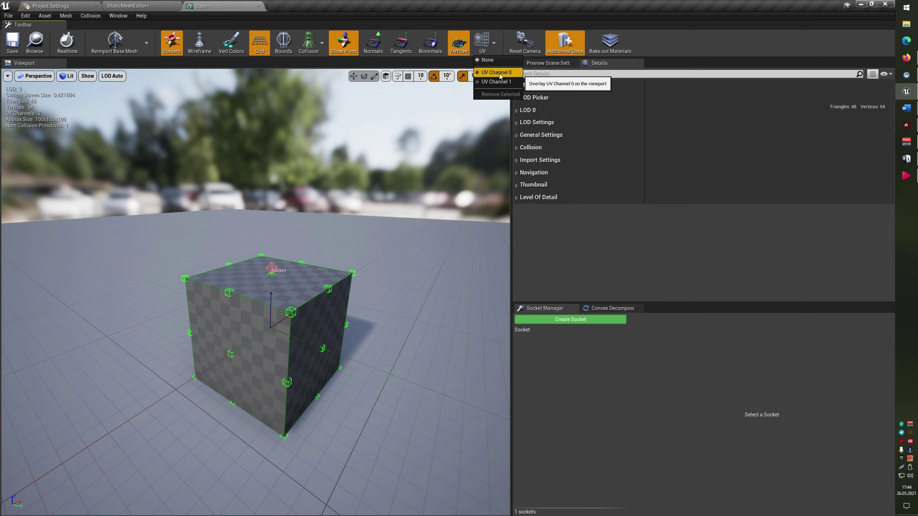
{"action": "left_click", "coordinate": [500, 77]}
{"action": "left_click", "coordinate": [494, 43]}
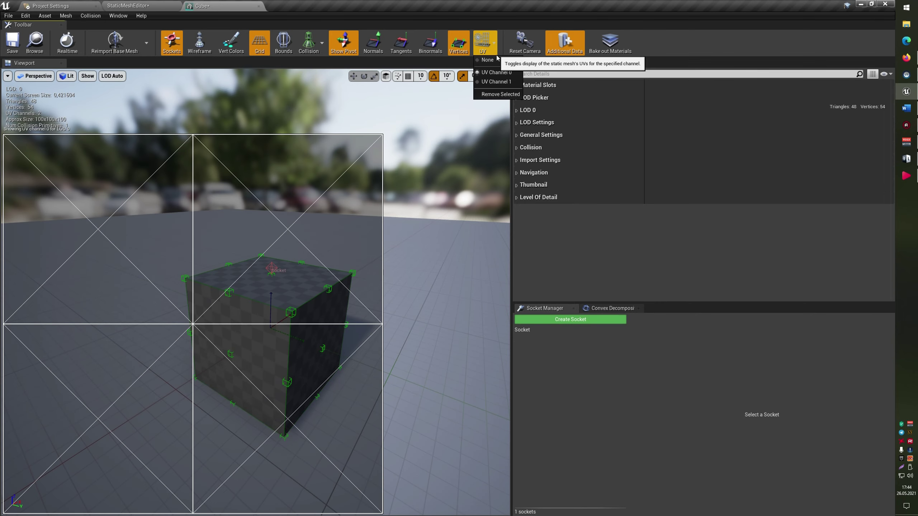
{"action": "left_click", "coordinate": [498, 83]}
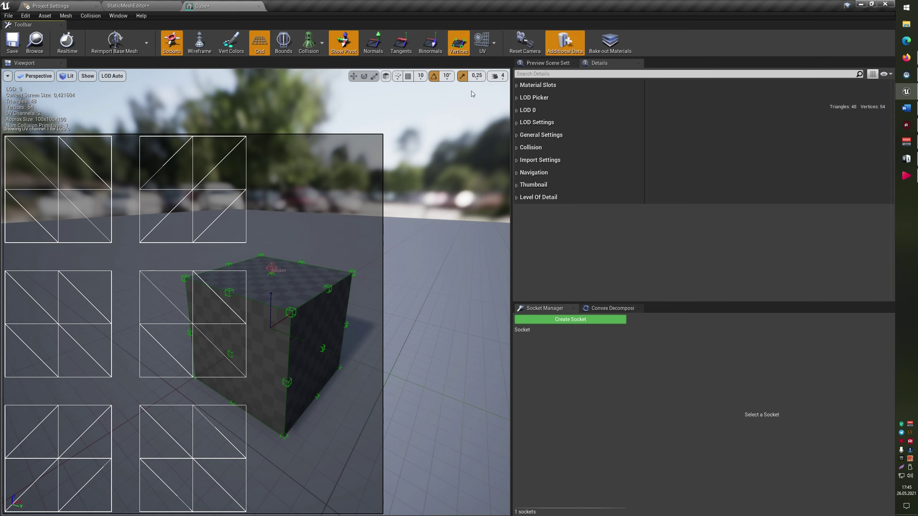
{"action": "left_click", "coordinate": [484, 43]}
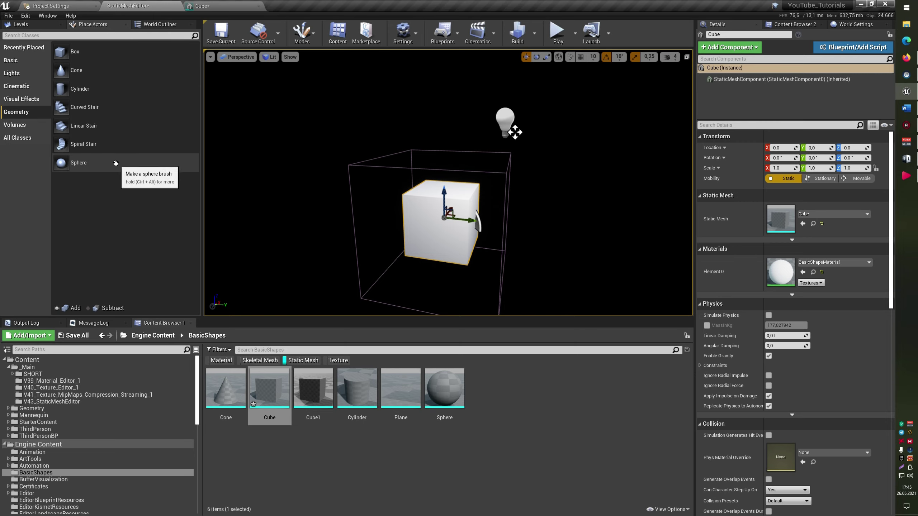
Back in the Cube mesh editor, set the UV overlay to None.
{"action": "left_click", "coordinate": [224, 5]}
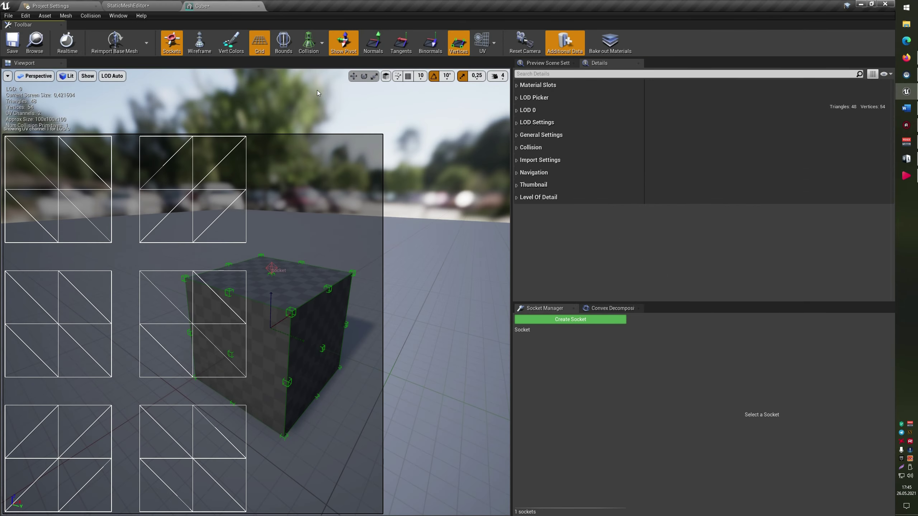
{"action": "left_click", "coordinate": [484, 42]}
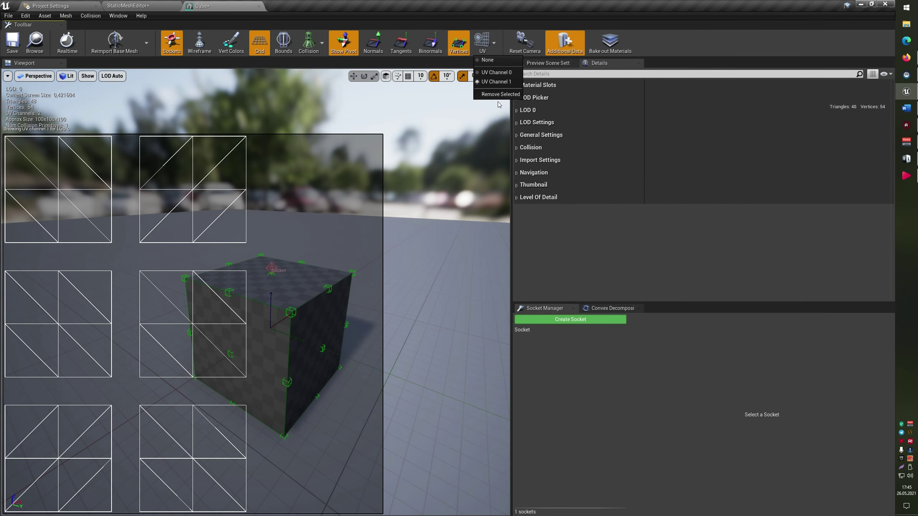
{"action": "left_click", "coordinate": [501, 81]}
{"action": "left_click", "coordinate": [482, 41]}
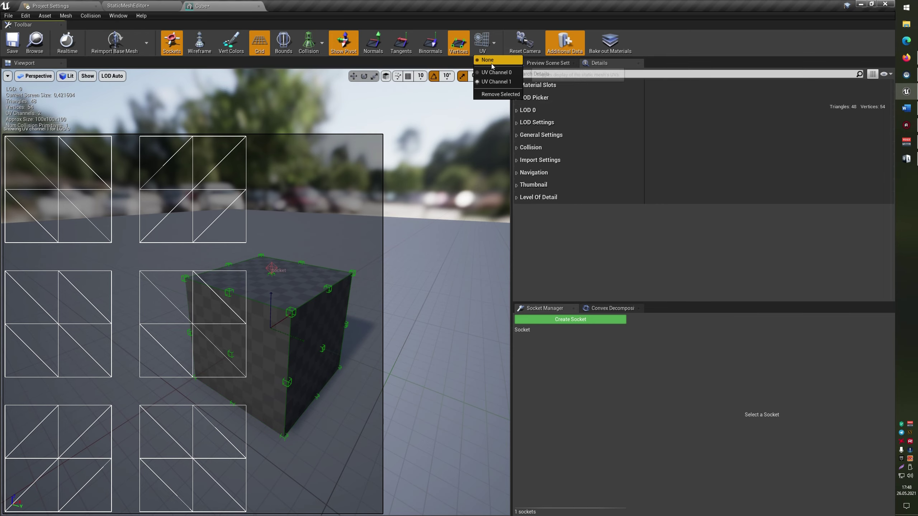
{"action": "left_click", "coordinate": [490, 61]}
Reset the preview camera and frame the cube in the viewport.
{"action": "left_click", "coordinate": [529, 57]}
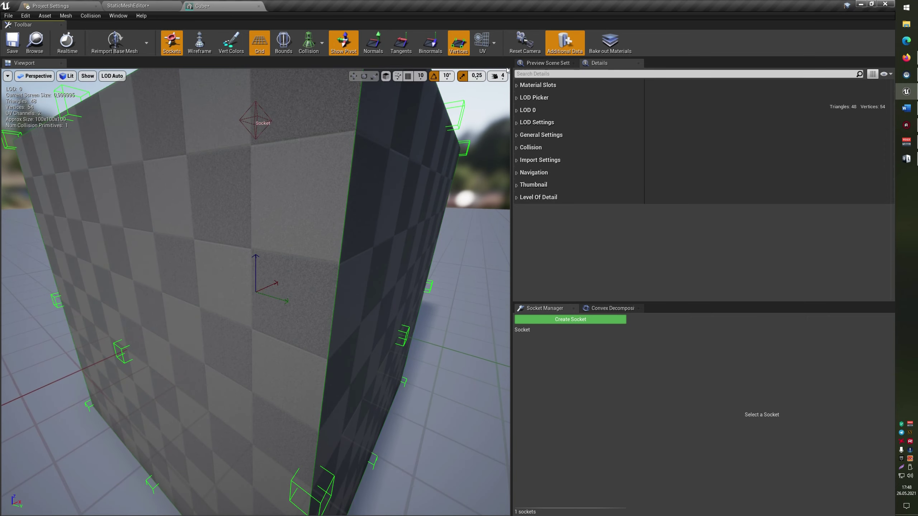
{"action": "scroll", "coordinate": [426, 198], "scroll_direction": "down", "scroll_amount": 5}
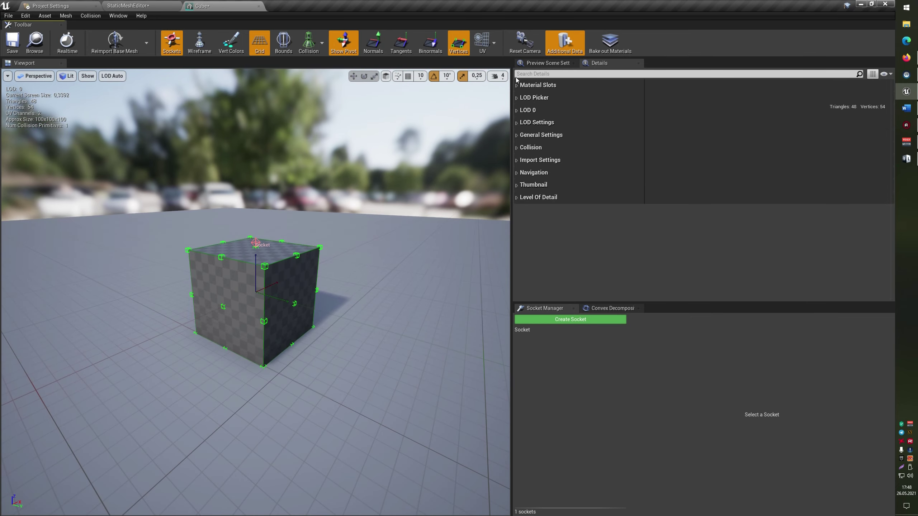
{"action": "left_click", "coordinate": [526, 44]}
{"action": "scroll", "coordinate": [446, 130], "scroll_direction": "down", "scroll_amount": 5}
{"action": "key", "text": "f"}
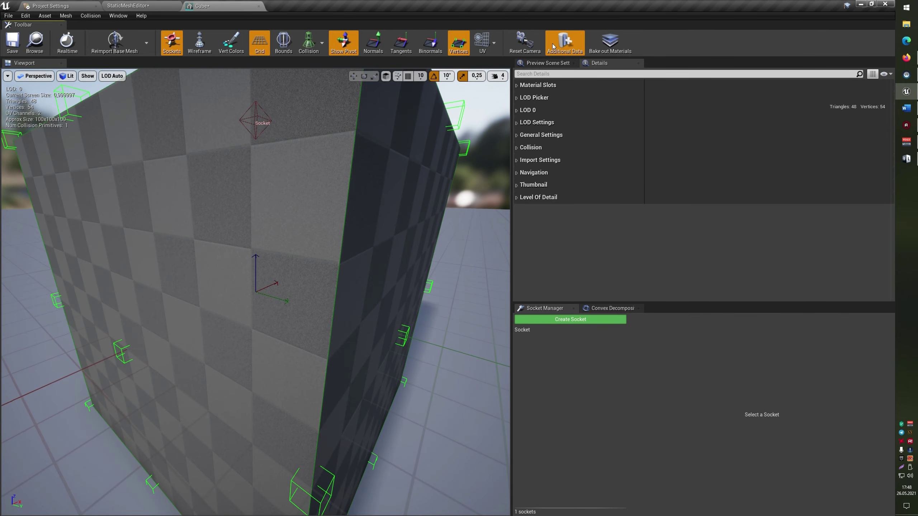
{"action": "scroll", "coordinate": [463, 139], "scroll_direction": "down", "scroll_amount": 5}
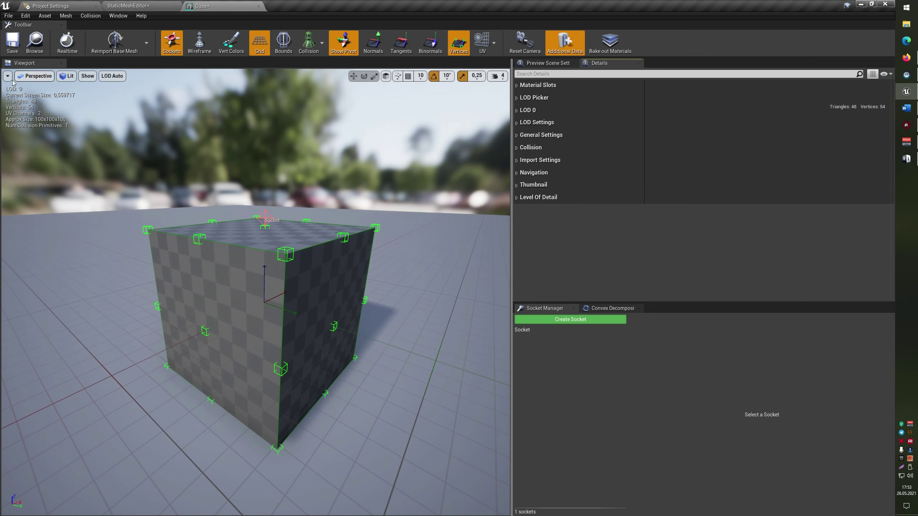
Enable Show Stats in the viewport options to display LOD, triangles, vertices and screen size.
{"action": "left_click", "coordinate": [8, 76]}
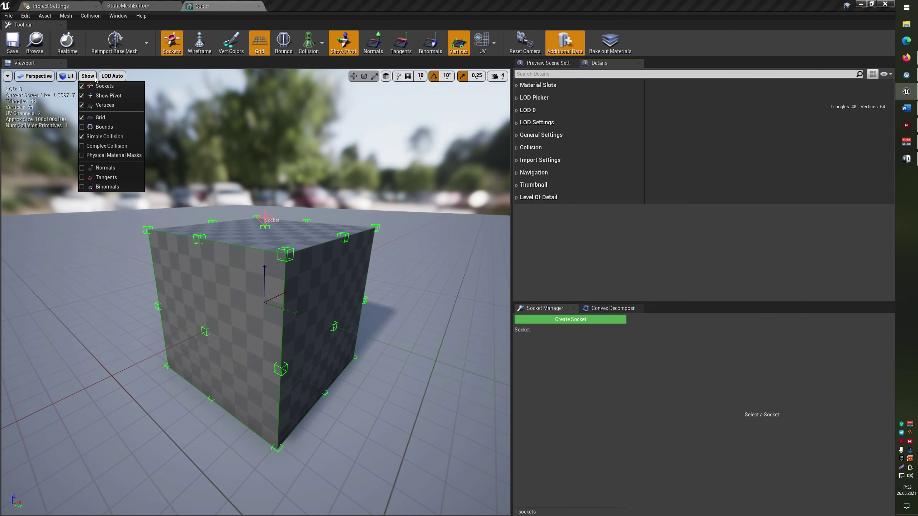
{"action": "left_click", "coordinate": [32, 76]}
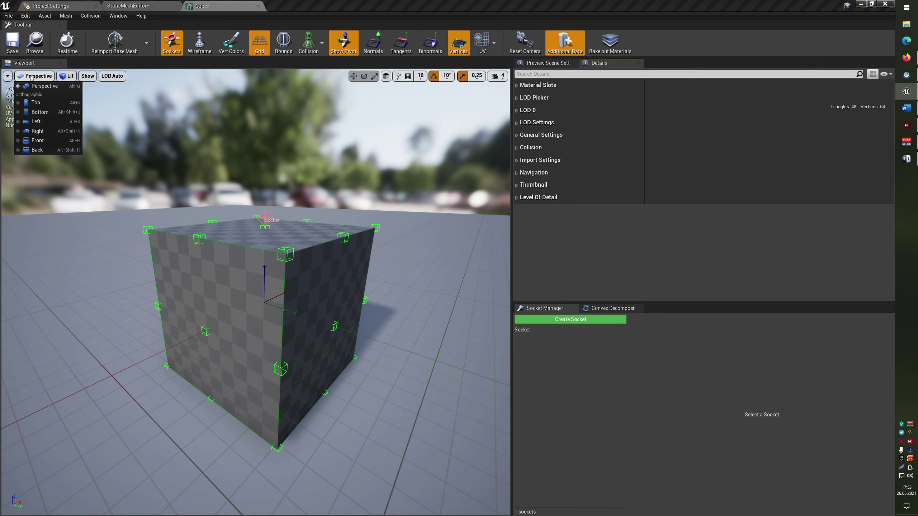
{"action": "left_click", "coordinate": [113, 77]}
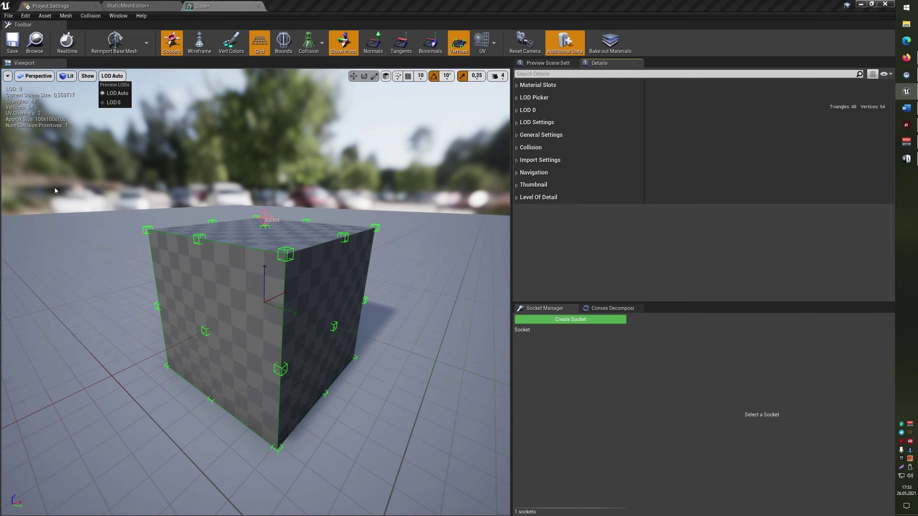
{"action": "left_click", "coordinate": [7, 76]}
{"action": "left_click", "coordinate": [6, 79]}
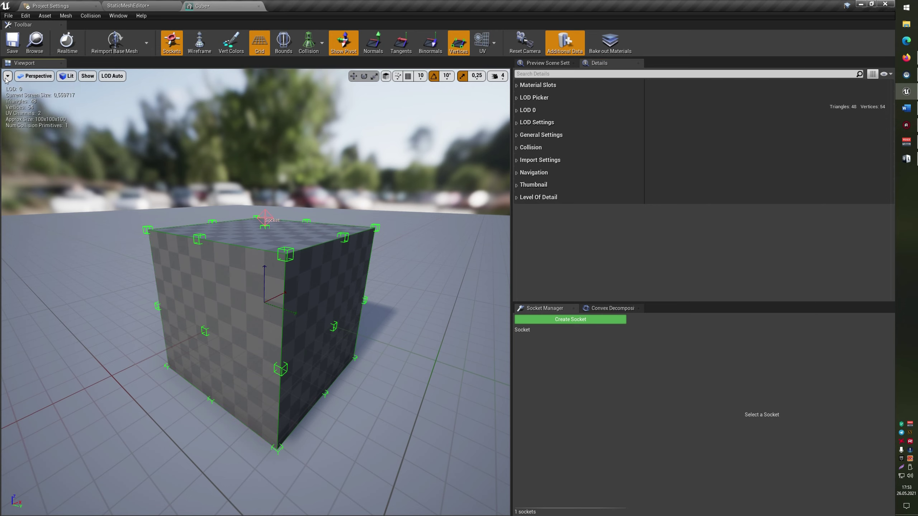
{"action": "left_click", "coordinate": [6, 79]}
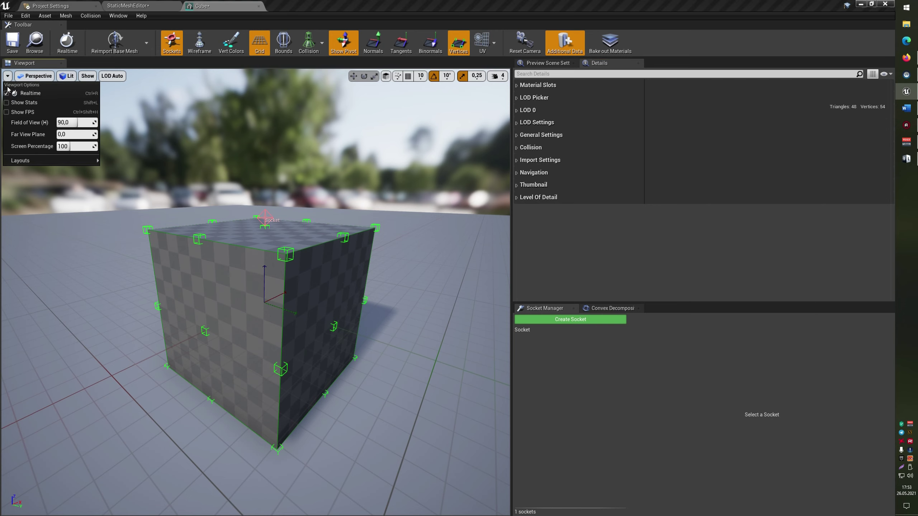
{"action": "left_click", "coordinate": [149, 106]}
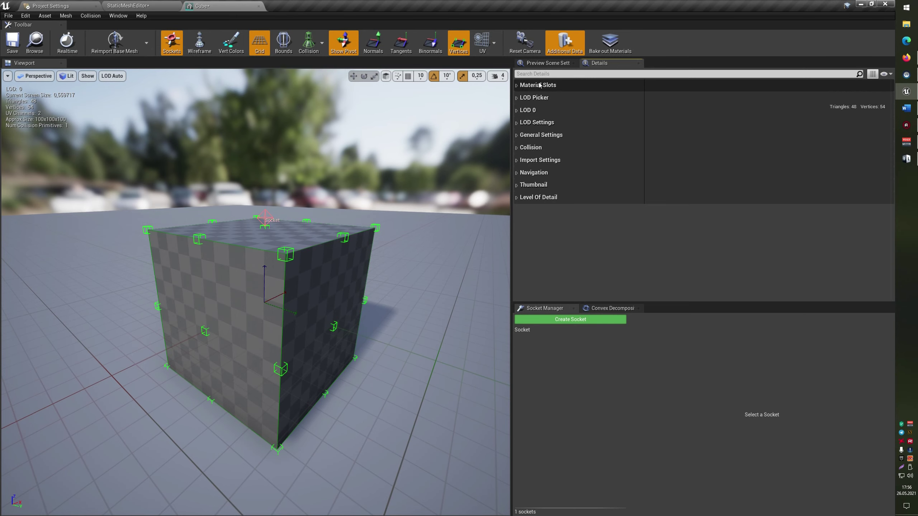
In Preview Scene Settings, raise Directional Light Intensity to about 1.32 on Profile_0.
{"action": "left_click", "coordinate": [548, 63]}
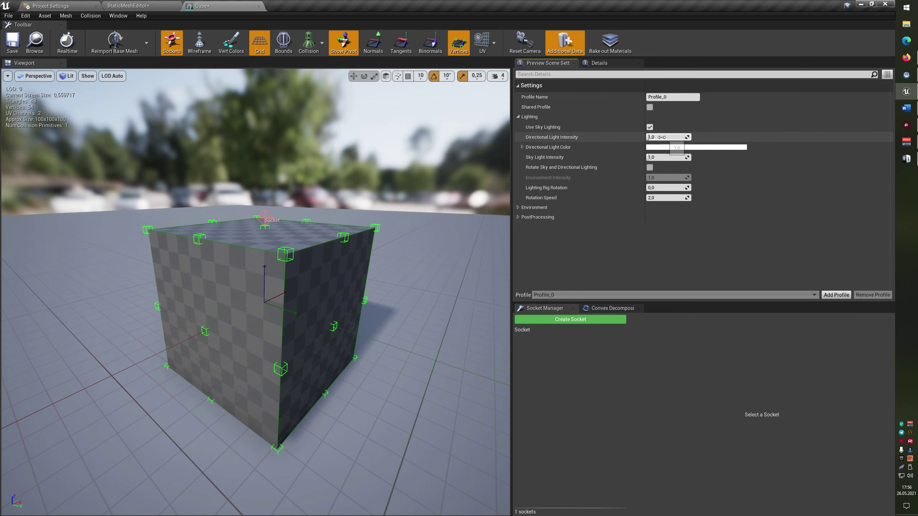
{"action": "mouse_move", "coordinate": [649, 138]}
{"action": "left_mouse_down"}
{"action": "mouse_move", "coordinate": [672, 137]}
{"action": "mouse_move", "coordinate": [638, 138]}
{"action": "left_mouse_up"}
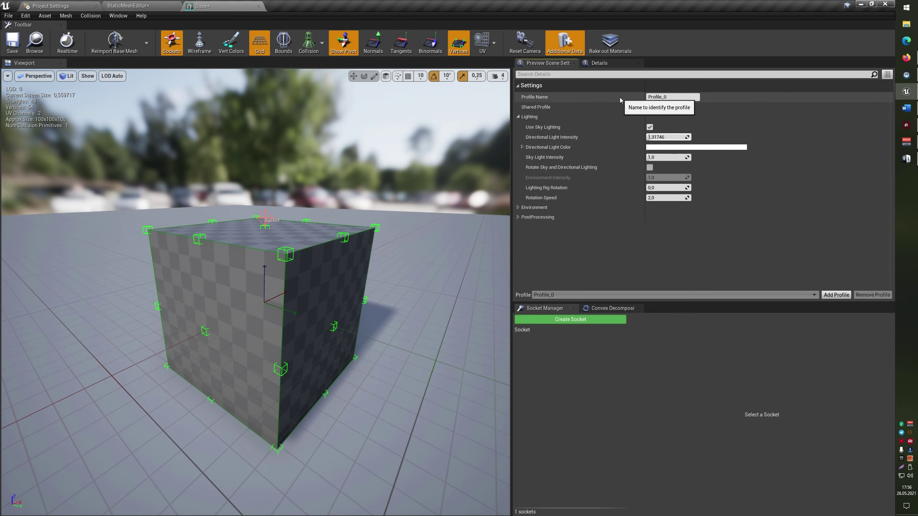
{"action": "left_click", "coordinate": [628, 73]}
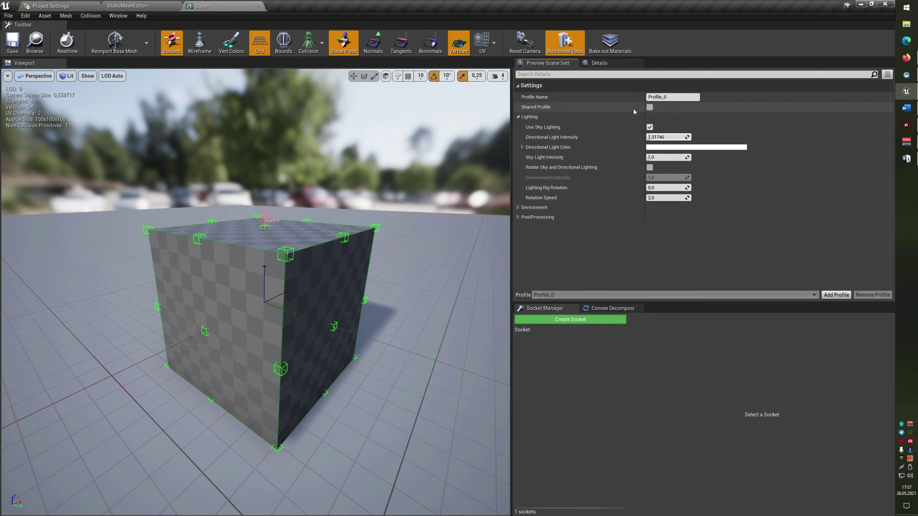
{"action": "left_click", "coordinate": [668, 97]}
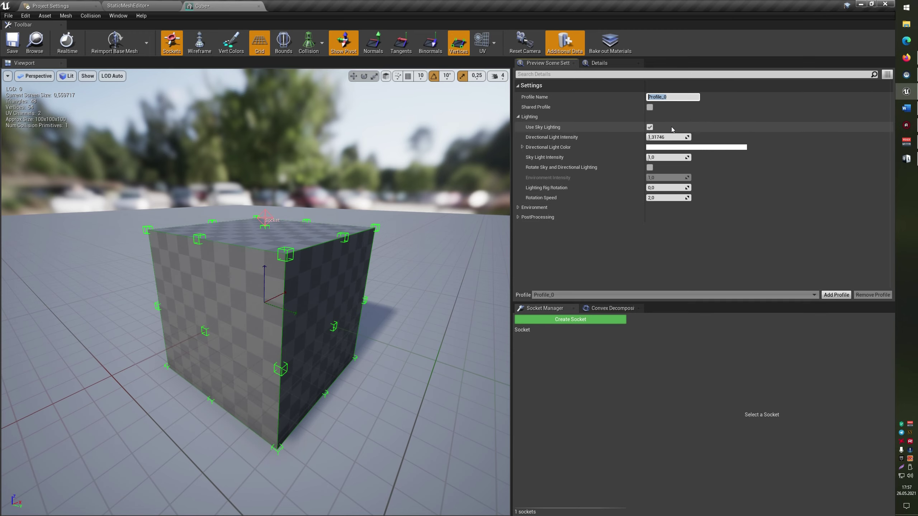
Expand Material Slots to show WorldGridMaterial and tick Custom in the LOD Picker.
{"action": "left_click", "coordinate": [600, 63]}
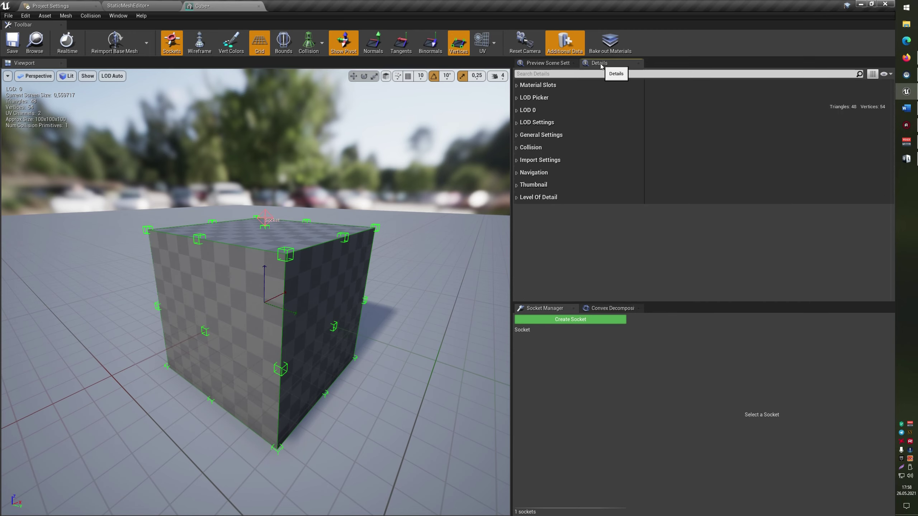
{"action": "left_click", "coordinate": [534, 86]}
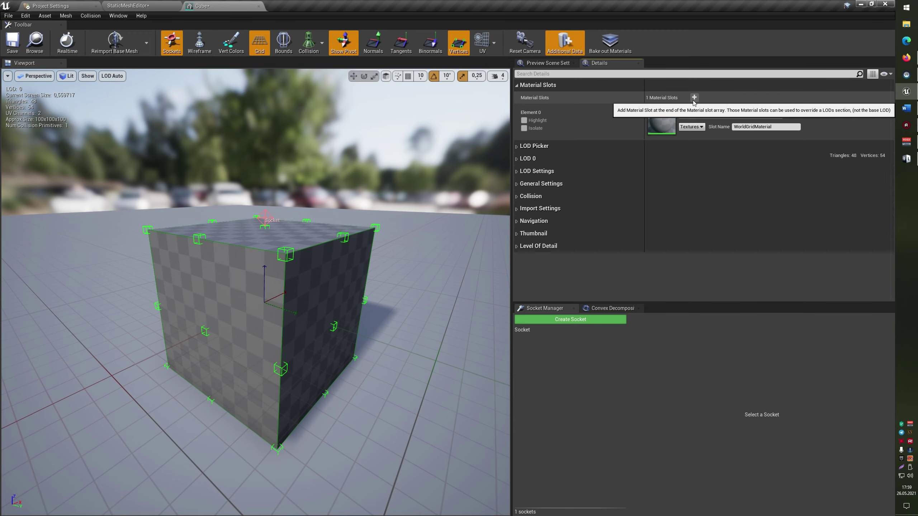
{"action": "left_click", "coordinate": [518, 147]}
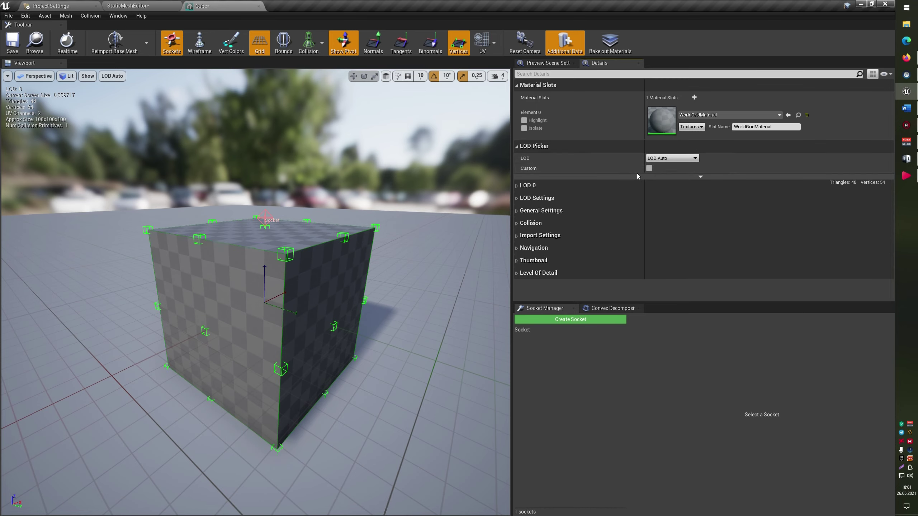
{"action": "left_click", "coordinate": [649, 168]}
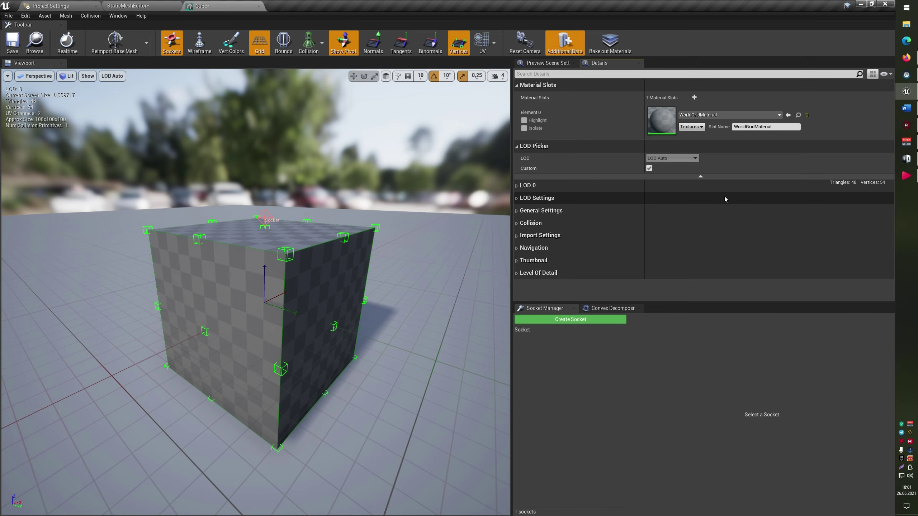
{"action": "left_click", "coordinate": [532, 146]}
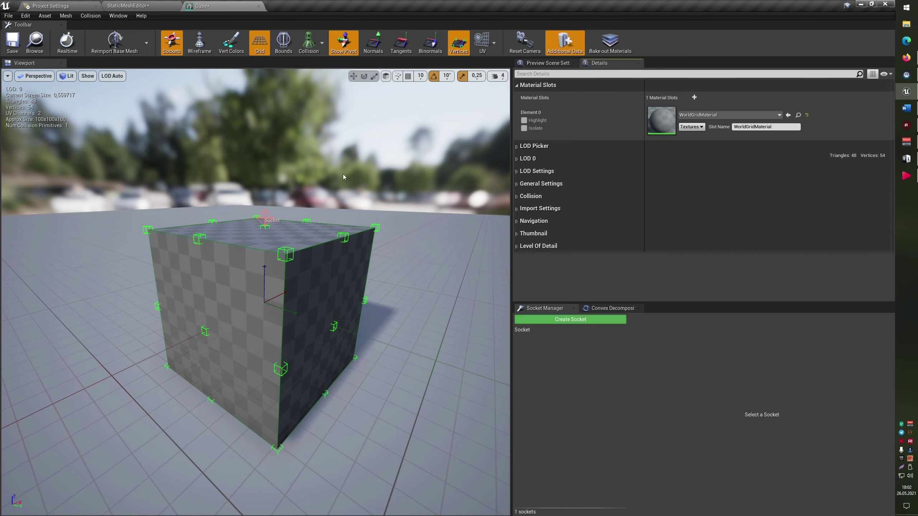
Set Number of LODs to 5 in LOD Settings and apply the changes.
{"action": "left_click", "coordinate": [517, 158]}
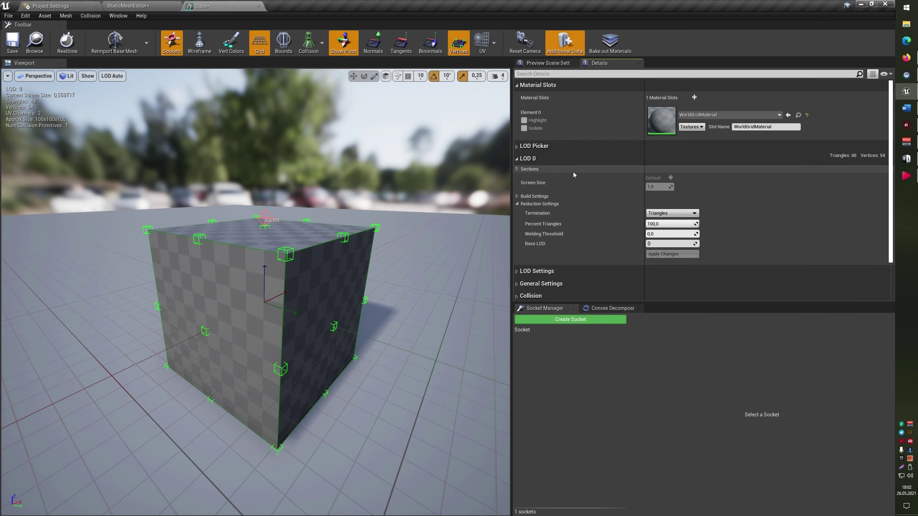
{"action": "left_click", "coordinate": [517, 159]}
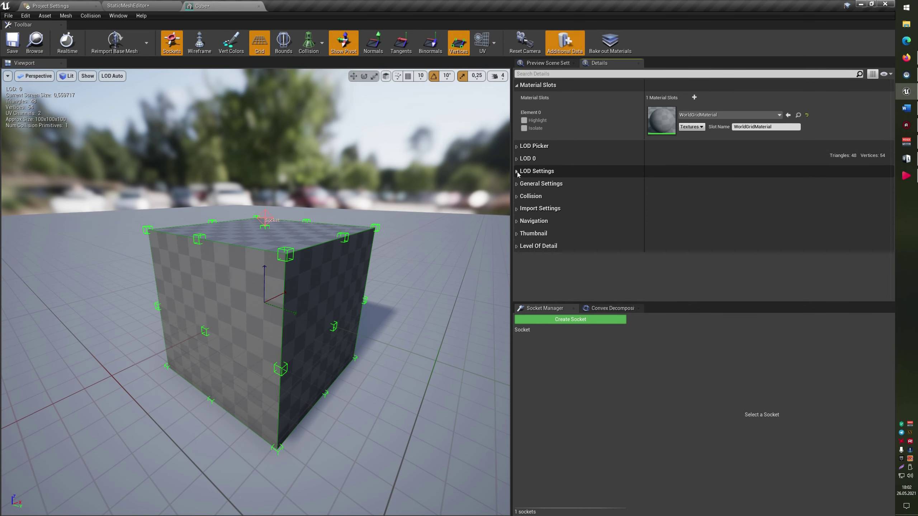
{"action": "left_click", "coordinate": [524, 173]}
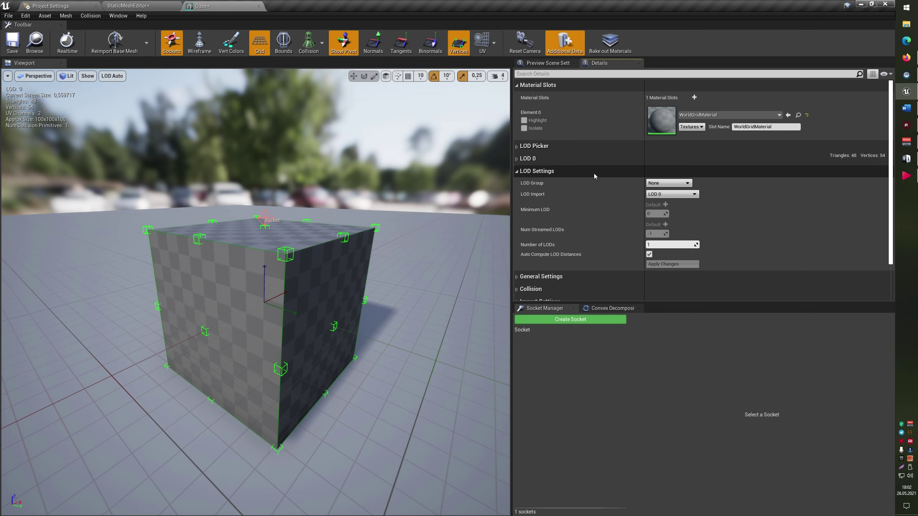
{"action": "left_click", "coordinate": [672, 245]}
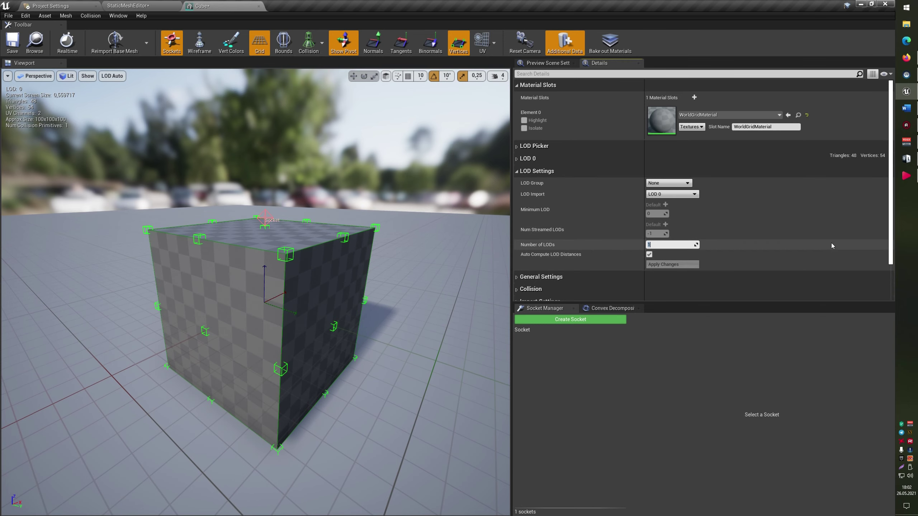
{"action": "type", "text": "4"}
{"action": "key", "text": "Return"}
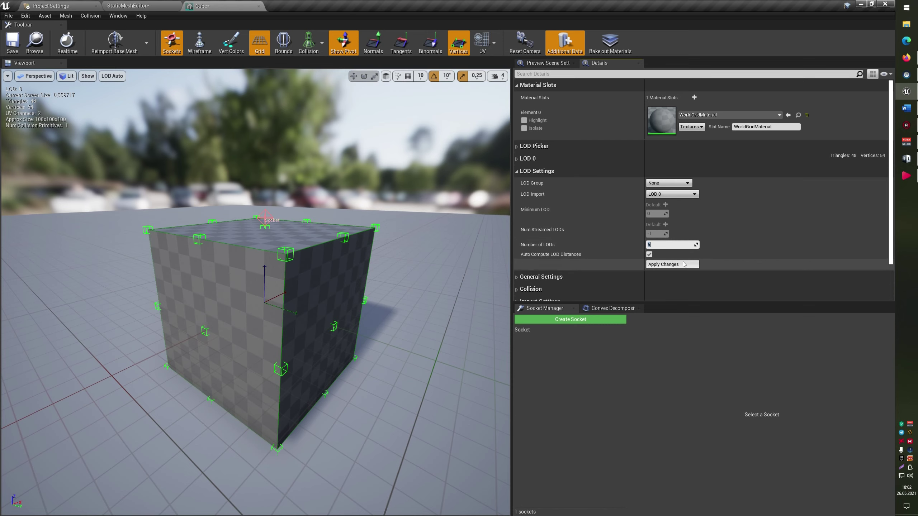
{"action": "left_click", "coordinate": [676, 265]}
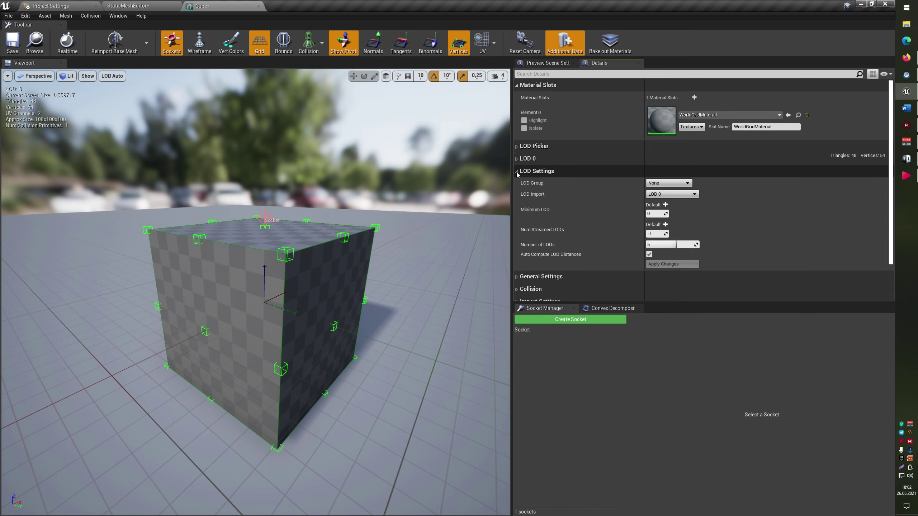
Tick Custom in the LOD Picker to list LODs 0–4 with their triangle and vertex counts.
{"action": "left_click", "coordinate": [516, 145]}
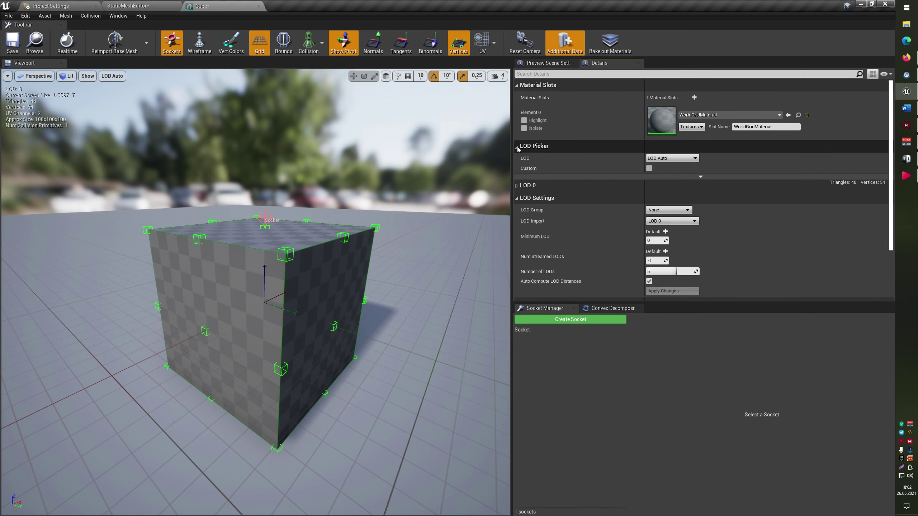
{"action": "left_click", "coordinate": [649, 168]}
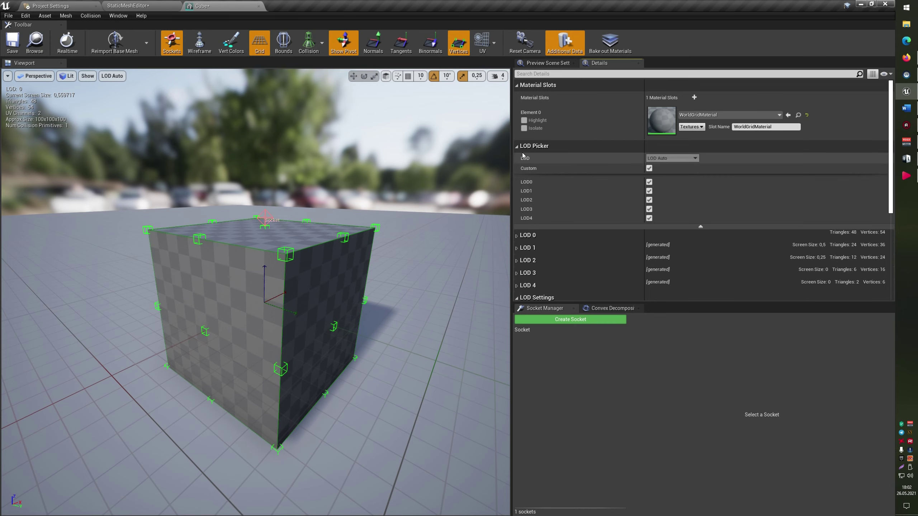
{"action": "left_click", "coordinate": [843, 147]}
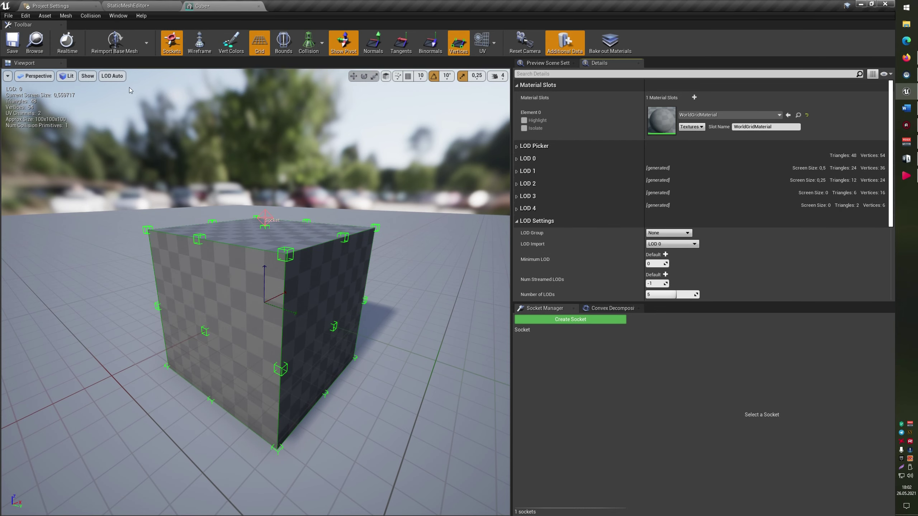
{"action": "left_click", "coordinate": [112, 76]}
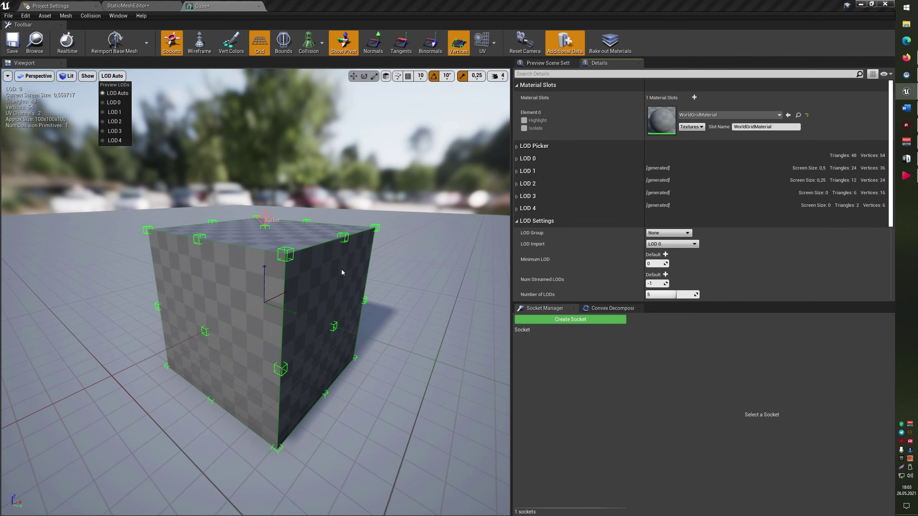
Zoom the preview out and back in, then preview the two-triangle LOD 4.
{"action": "scroll", "coordinate": [341, 269], "scroll_direction": "down", "scroll_amount": 5}
{"action": "scroll", "coordinate": [359, 262], "scroll_direction": "down", "scroll_amount": 3}
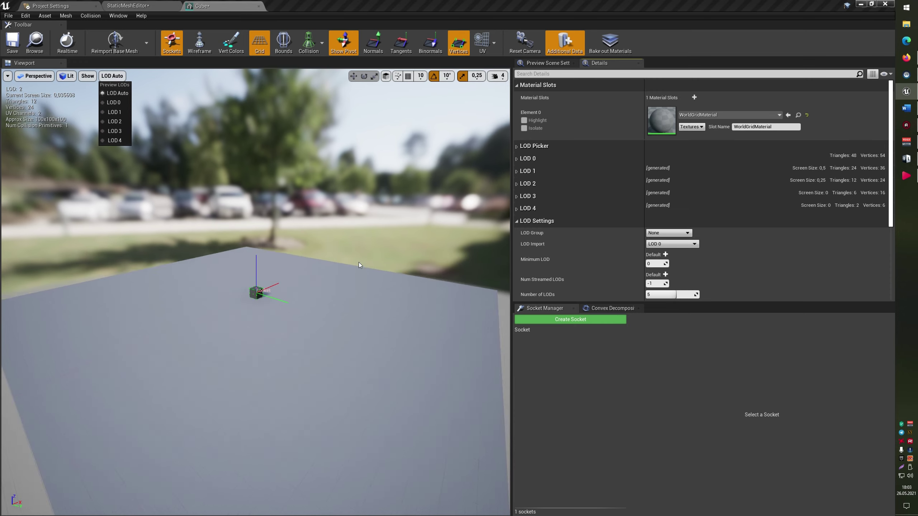
{"action": "scroll", "coordinate": [358, 262], "scroll_direction": "down", "scroll_amount": 3}
{"action": "scroll", "coordinate": [355, 264], "scroll_direction": "down", "scroll_amount": 2}
{"action": "scroll", "coordinate": [343, 274], "scroll_direction": "up", "scroll_amount": 4}
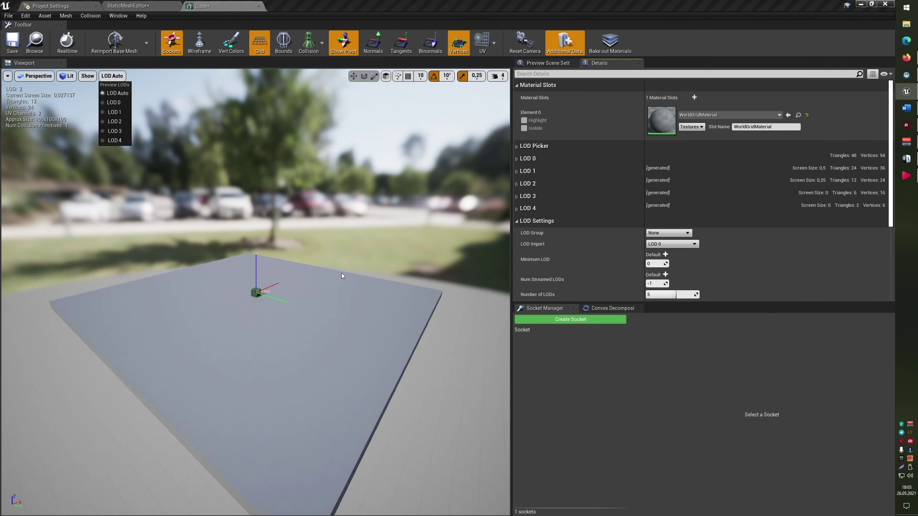
{"action": "scroll", "coordinate": [341, 272], "scroll_direction": "up", "scroll_amount": 2}
{"action": "scroll", "coordinate": [342, 270], "scroll_direction": "up", "scroll_amount": 2}
{"action": "scroll", "coordinate": [343, 269], "scroll_direction": "up", "scroll_amount": 3}
{"action": "scroll", "coordinate": [344, 270], "scroll_direction": "up", "scroll_amount": 2}
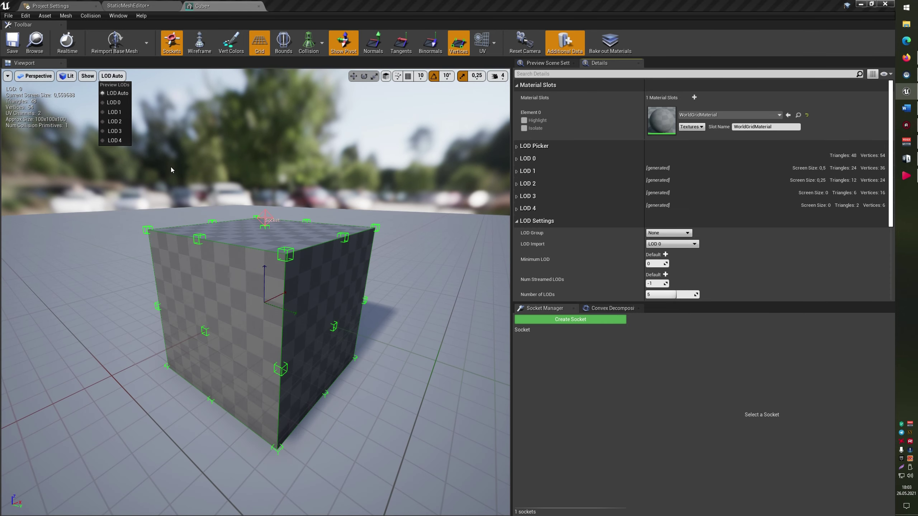
{"action": "left_click", "coordinate": [114, 140]}
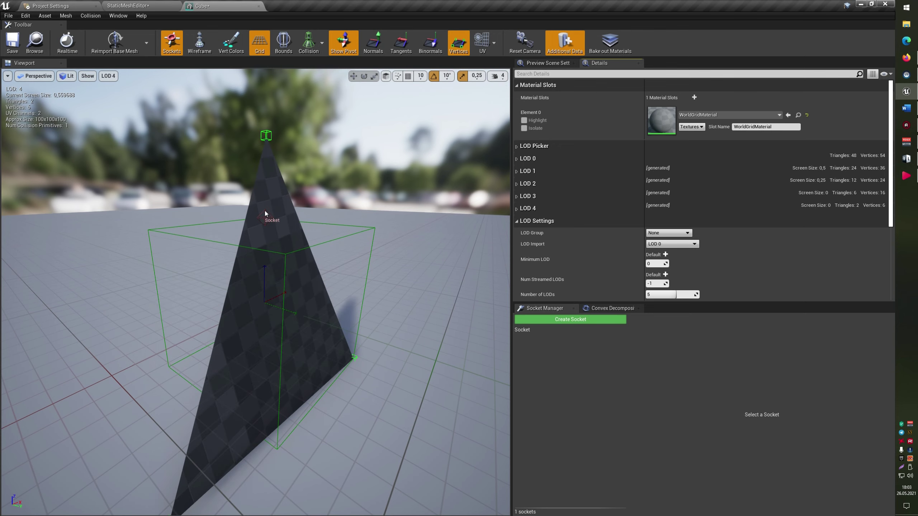
Preview LOD 3, LOD 2 and finally LOD 1, zooming to compare.
{"action": "left_click", "coordinate": [108, 76]}
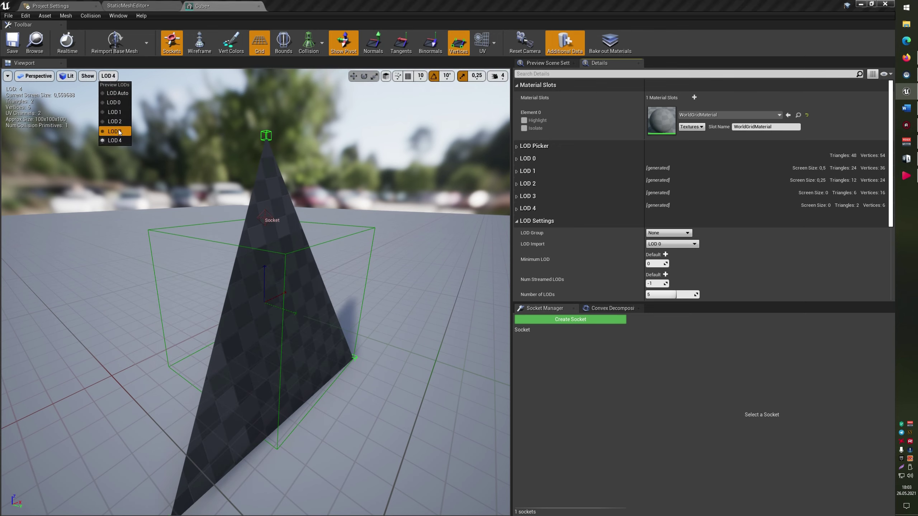
{"action": "left_click", "coordinate": [114, 130]}
{"action": "left_click", "coordinate": [108, 76]}
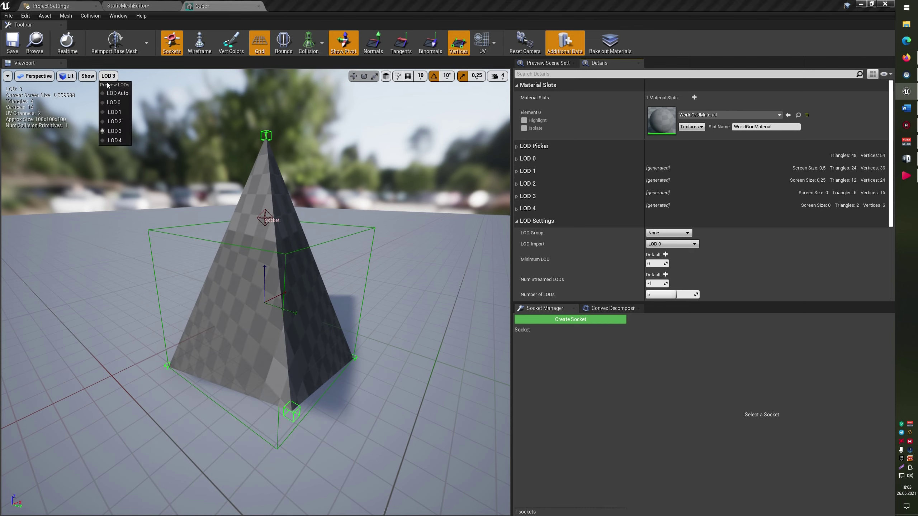
{"action": "left_click", "coordinate": [114, 121]}
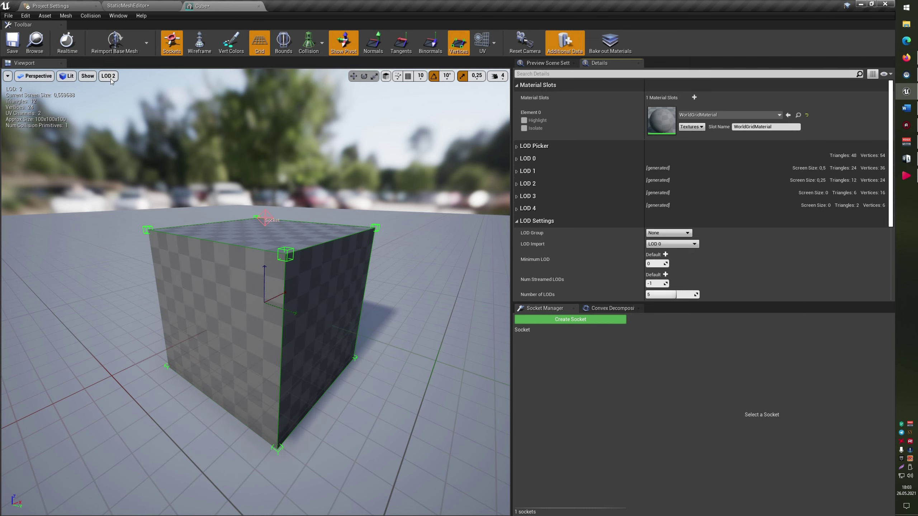
{"action": "left_click", "coordinate": [110, 77]}
{"action": "left_click", "coordinate": [122, 113]}
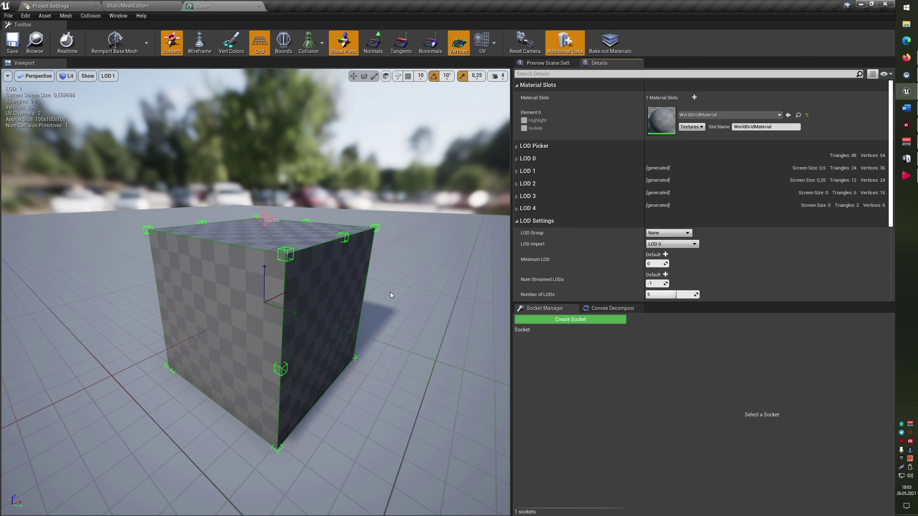
{"action": "scroll", "coordinate": [392, 290], "scroll_direction": "down", "scroll_amount": 5}
{"action": "scroll", "coordinate": [394, 289], "scroll_direction": "down", "scroll_amount": 3}
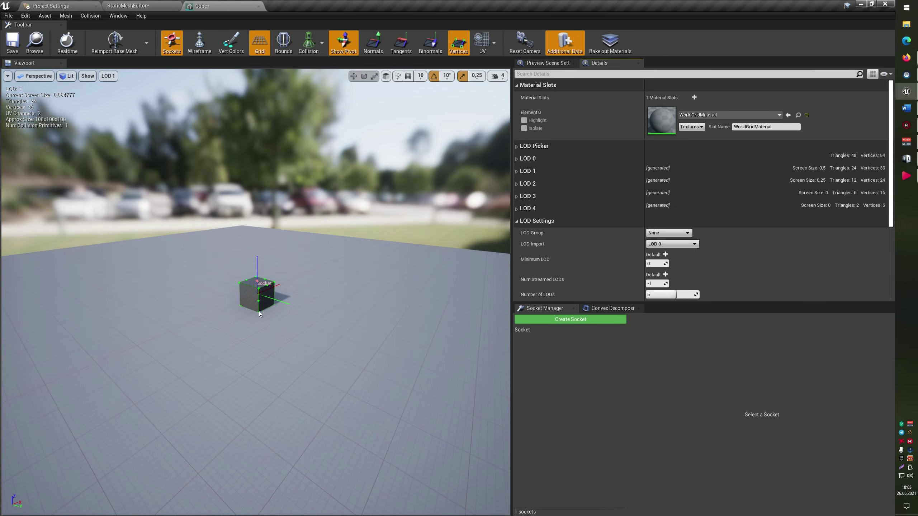
{"action": "scroll", "coordinate": [259, 311], "scroll_direction": "up", "scroll_amount": 5}
{"action": "scroll", "coordinate": [295, 302], "scroll_direction": "up", "scroll_amount": 3}
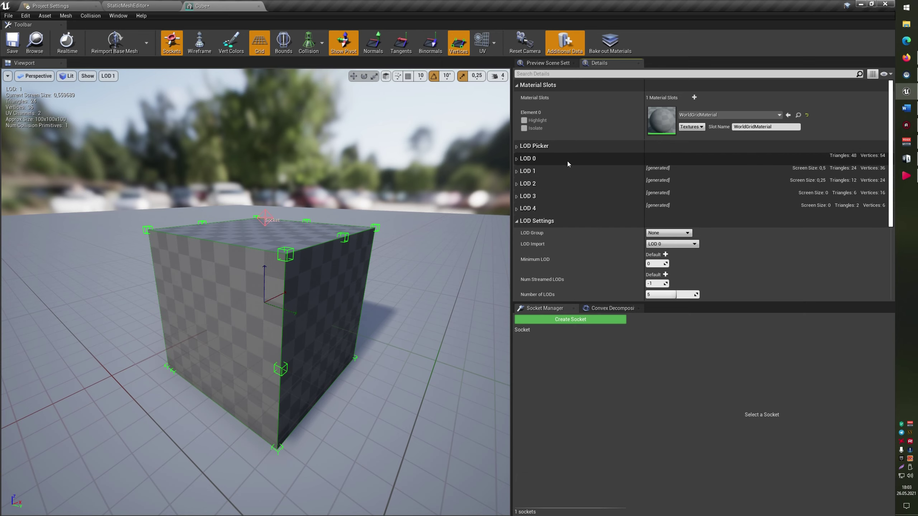
Preview LOD 4 and expand its Reduction Settings in Details.
{"action": "left_click", "coordinate": [516, 209]}
{"action": "left_click", "coordinate": [108, 75]}
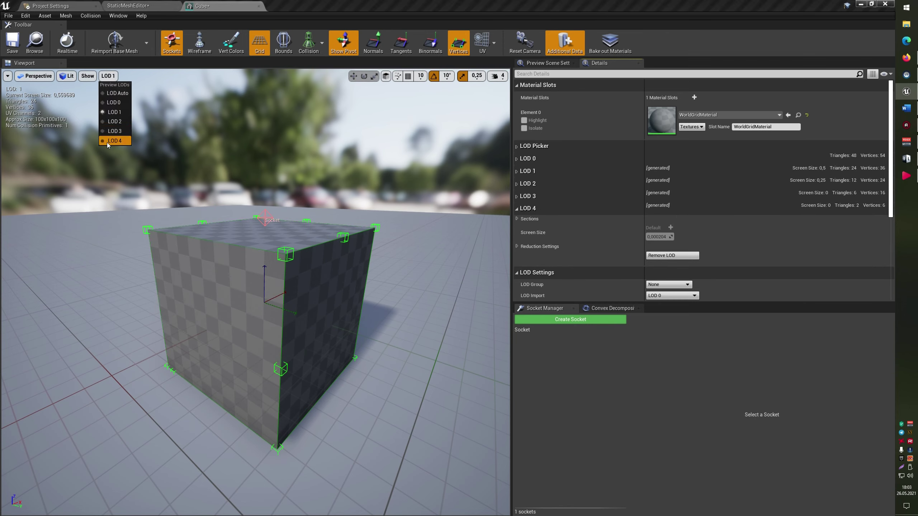
{"action": "left_click", "coordinate": [106, 140]}
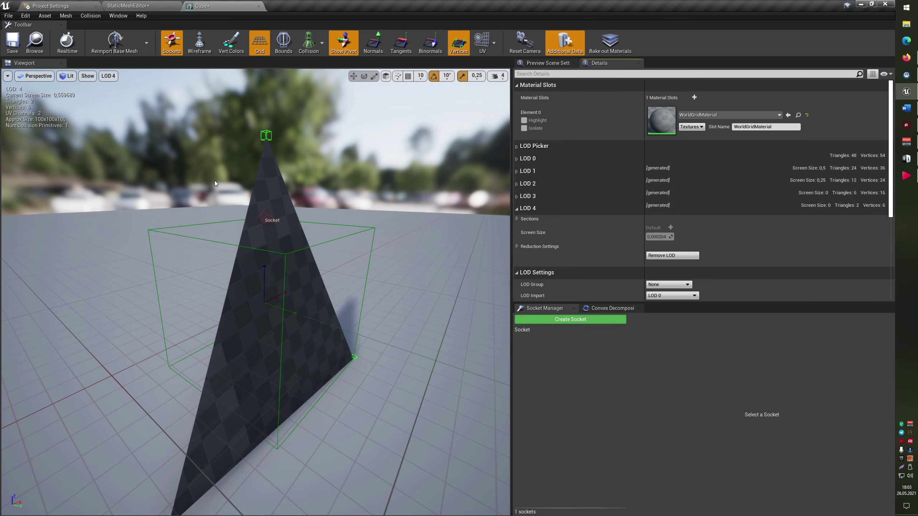
{"action": "left_click", "coordinate": [517, 218]}
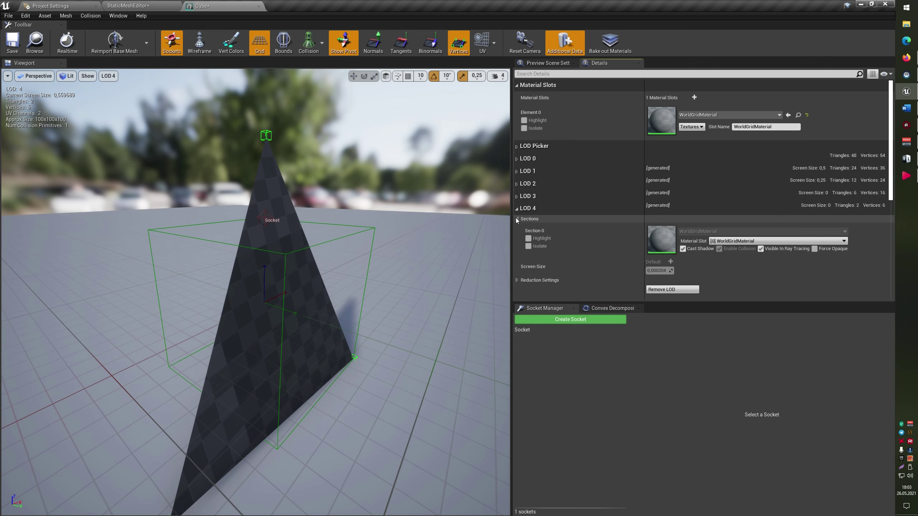
{"action": "left_click", "coordinate": [517, 218]}
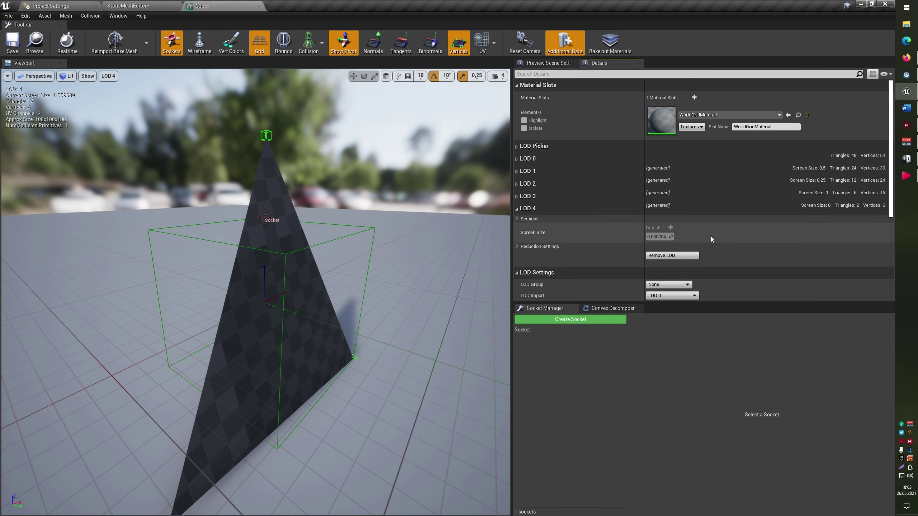
{"action": "left_click", "coordinate": [516, 247]}
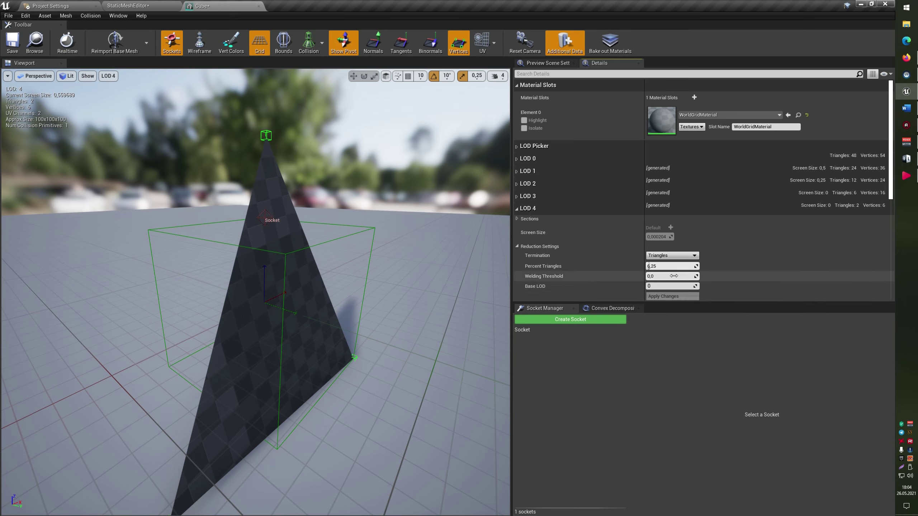
Try different Percent Triangles values for LOD 4, applying 5 percent.
{"action": "left_click_drag", "start_coordinate": [668, 266], "coordinate": [668, 266]}
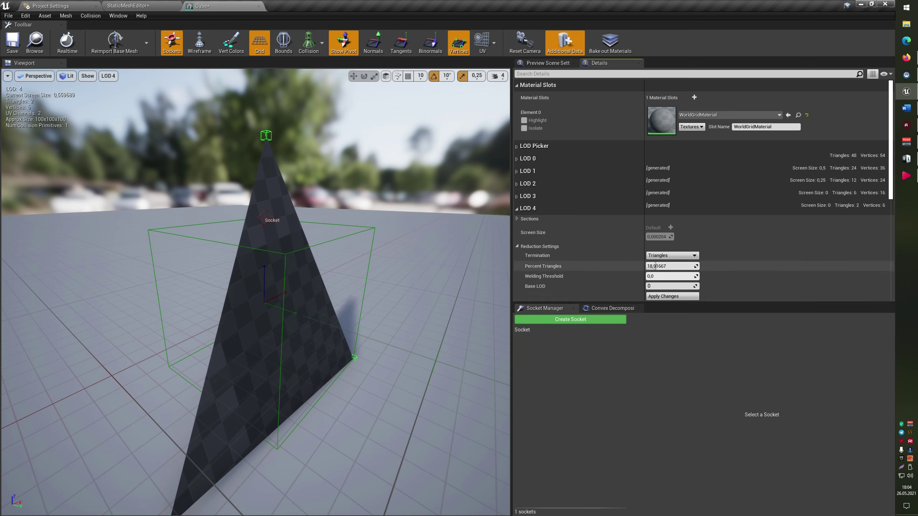
{"action": "left_click", "coordinate": [668, 296]}
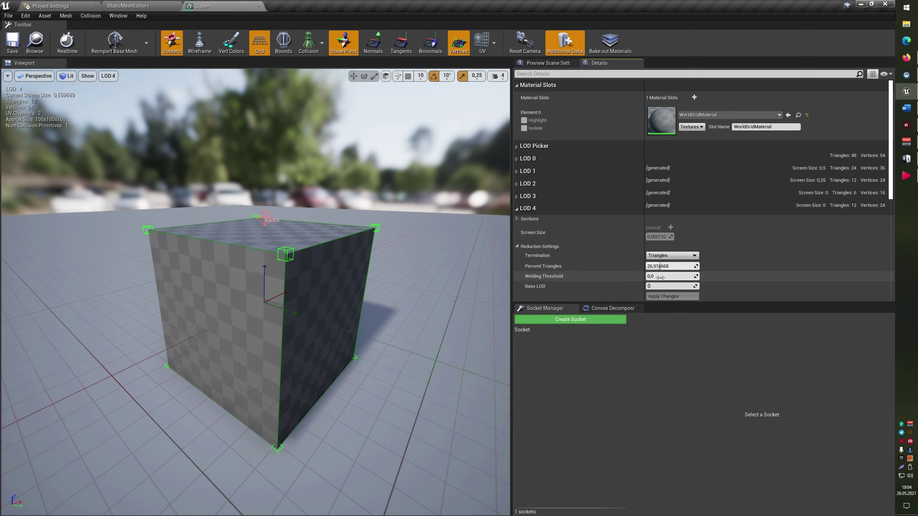
{"action": "left_click_drag", "start_coordinate": [671, 267], "coordinate": [650, 266]}
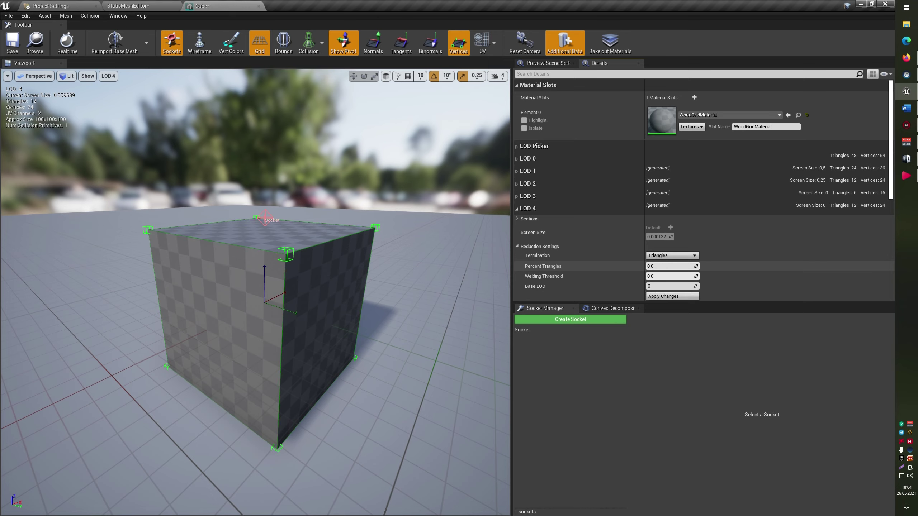
{"action": "left_click", "coordinate": [671, 267]}
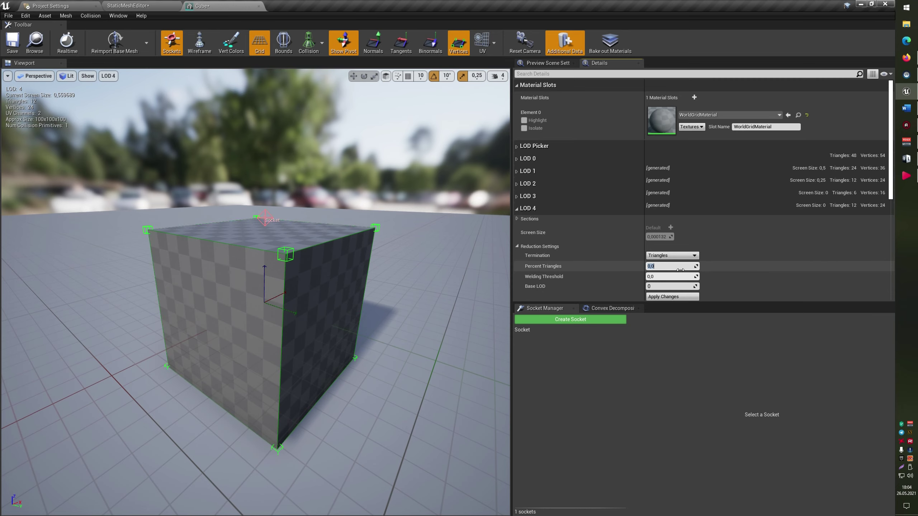
{"action": "type", "text": "5"}
{"action": "key", "text": "Return"}
{"action": "left_click", "coordinate": [684, 297]}
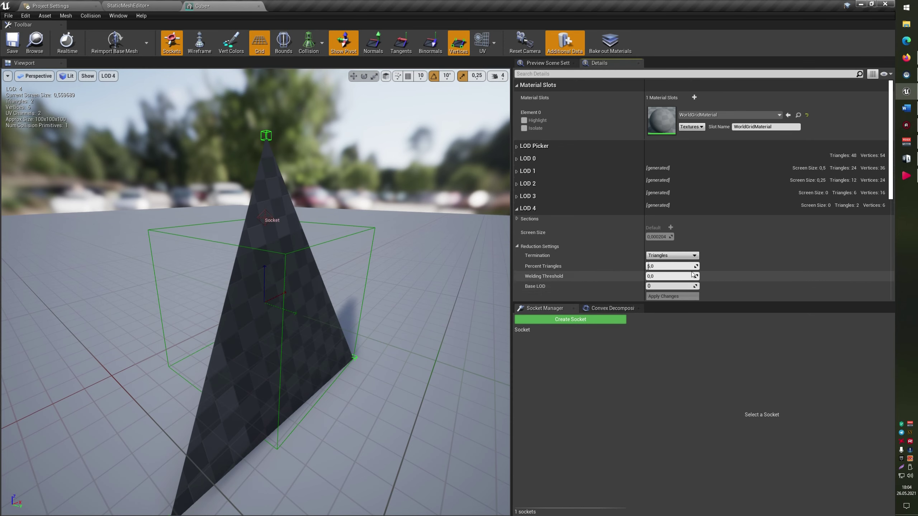
Set LOD 4's Percent Triangles to 10 and apply, producing a 4-triangle pyramid.
{"action": "left_click", "coordinate": [670, 267]}
{"action": "type", "text": "10"}
{"action": "key", "text": "Return"}
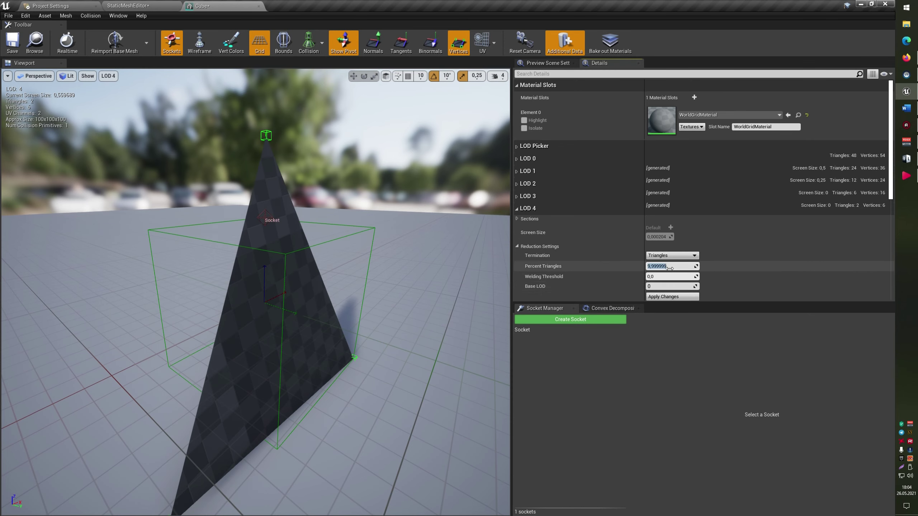
{"action": "left_click", "coordinate": [669, 297]}
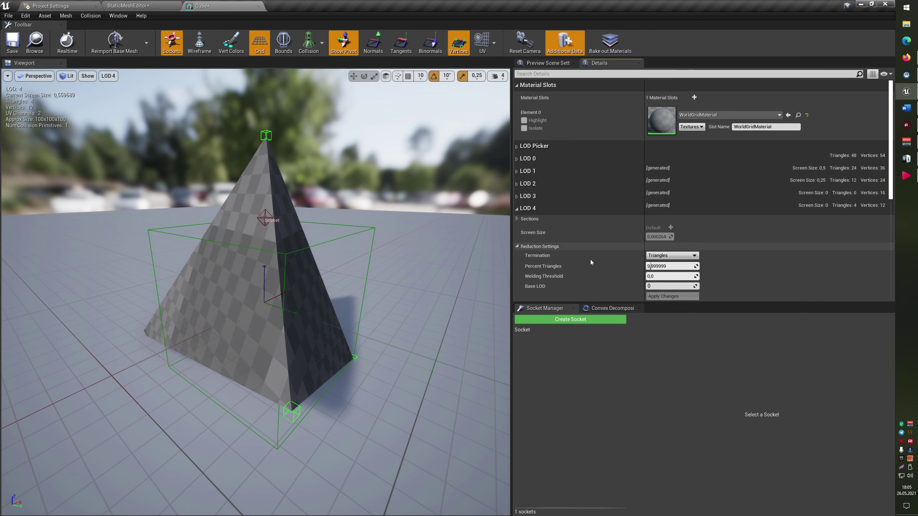
{"action": "left_click", "coordinate": [518, 211]}
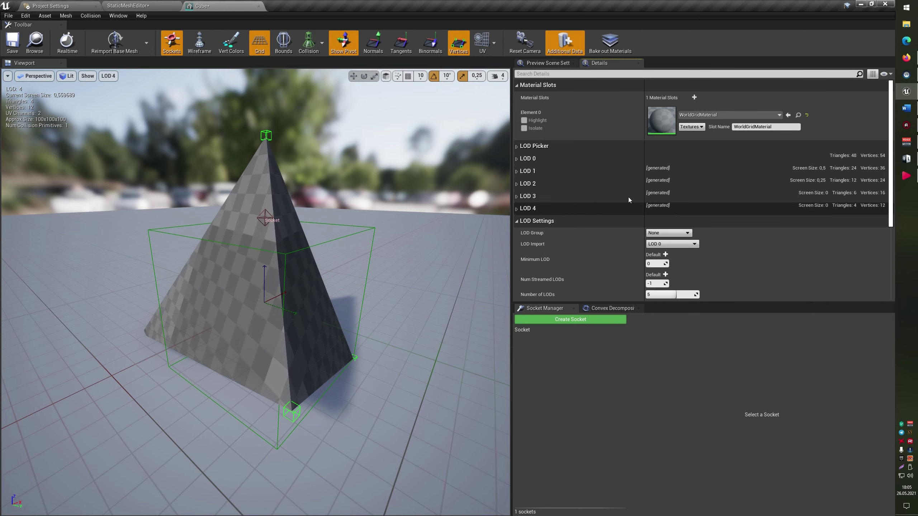
Collapse the LOD Settings group and scroll down the Details panel.
{"action": "left_click", "coordinate": [517, 222]}
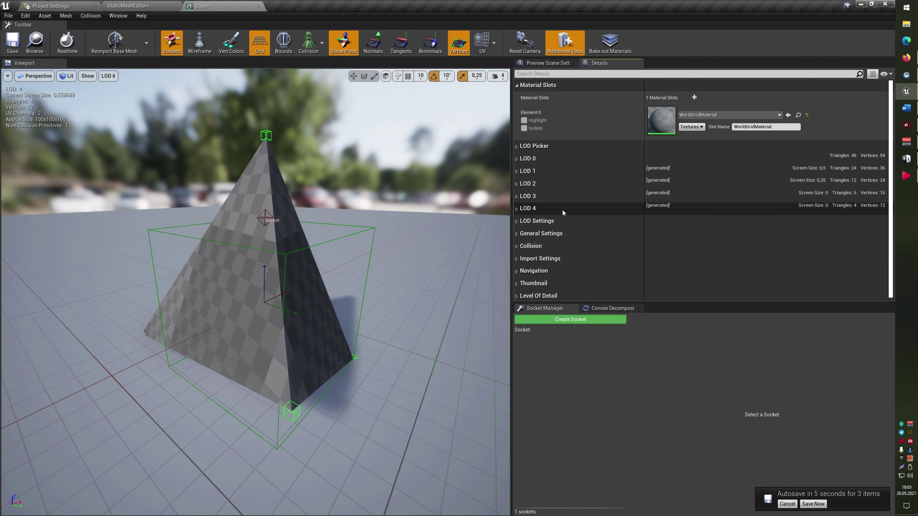
{"action": "scroll", "coordinate": [549, 221], "scroll_direction": "down", "scroll_amount": 1}
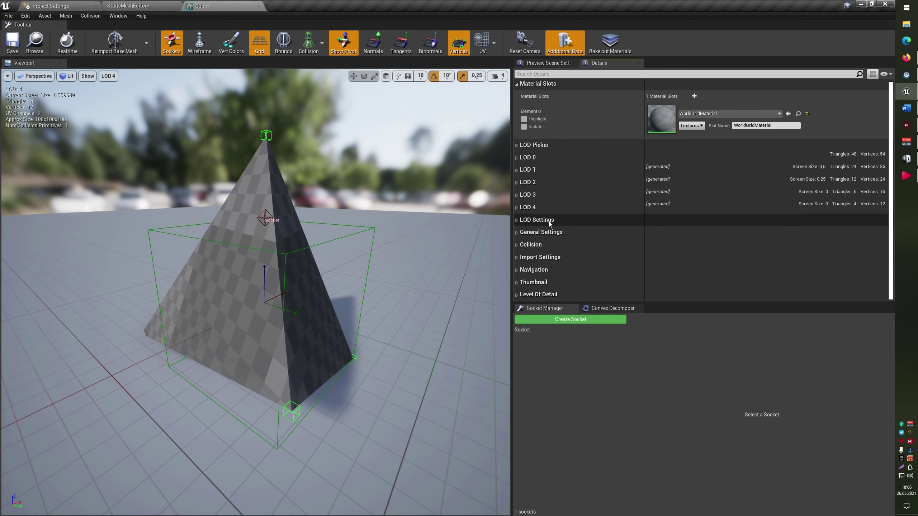
{"action": "left_click", "coordinate": [517, 233]}
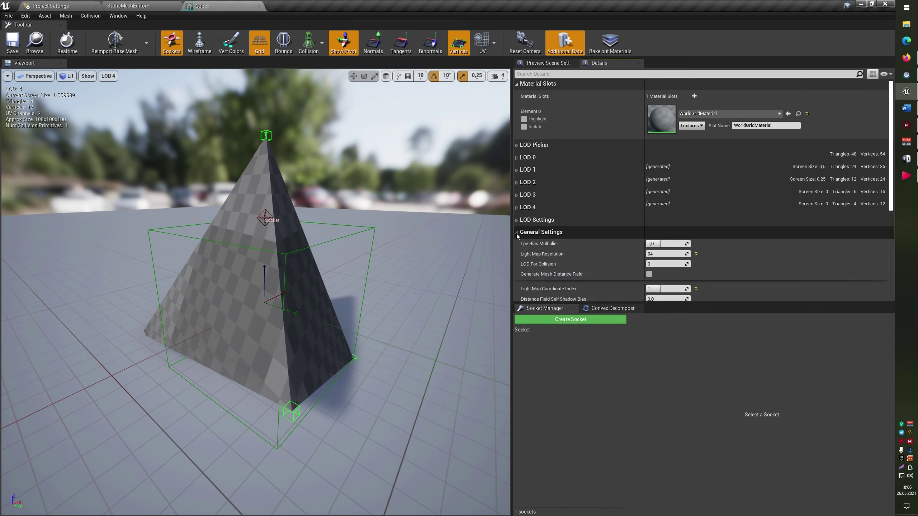
{"action": "scroll", "coordinate": [707, 269], "scroll_direction": "down", "scroll_amount": 5}
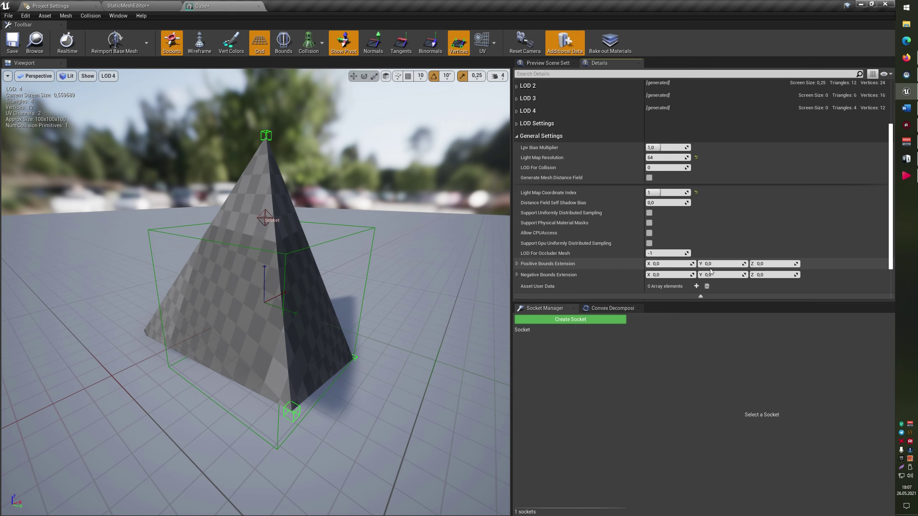
{"action": "scroll", "coordinate": [682, 267], "scroll_direction": "down", "scroll_amount": 2}
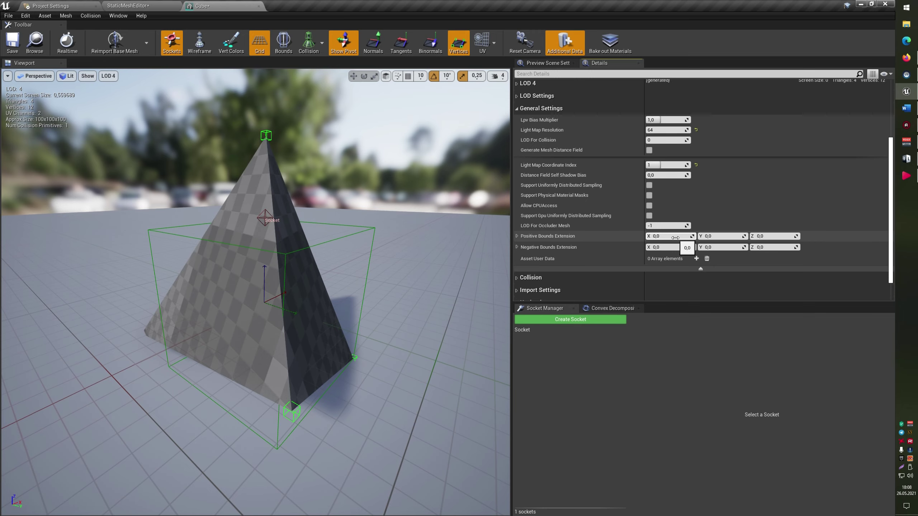
Expand Collision > Primitives > Boxes > 0 and select the pyramid's box collision.
{"action": "left_click", "coordinate": [541, 108]}
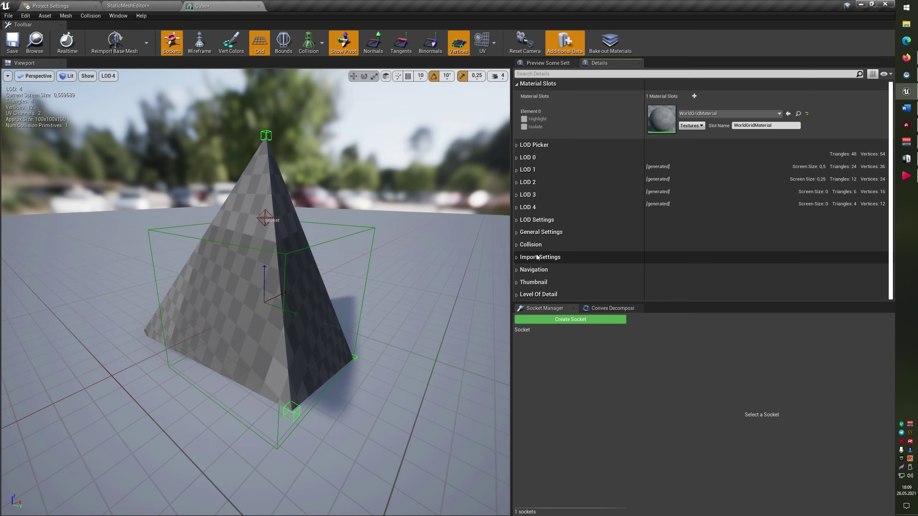
{"action": "left_click", "coordinate": [530, 244]}
{"action": "scroll", "coordinate": [562, 261], "scroll_direction": "down", "scroll_amount": 3}
{"action": "scroll", "coordinate": [569, 264], "scroll_direction": "down", "scroll_amount": 1}
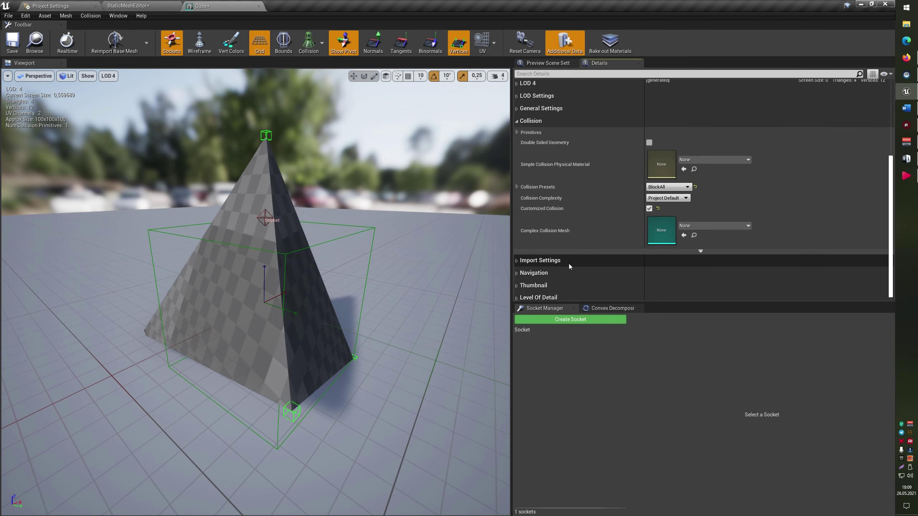
{"action": "left_click", "coordinate": [517, 132]}
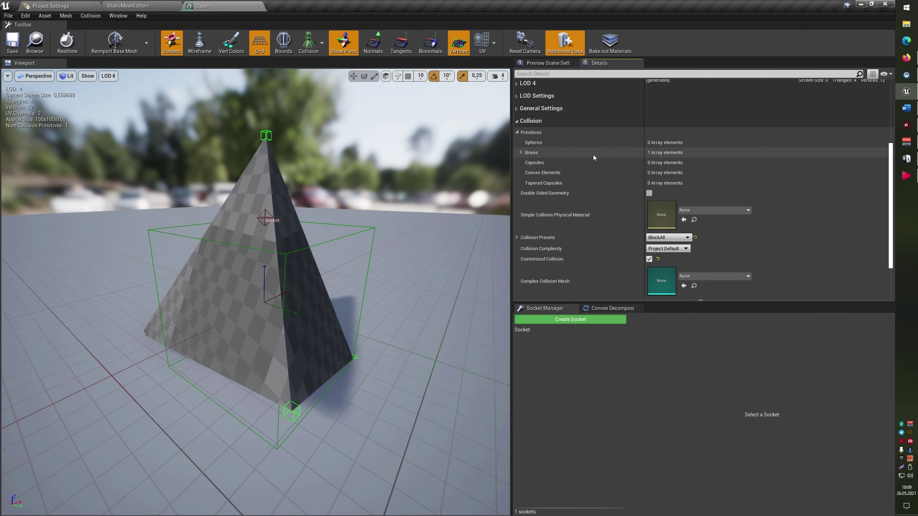
{"action": "left_click", "coordinate": [521, 153]}
{"action": "left_click", "coordinate": [333, 238]}
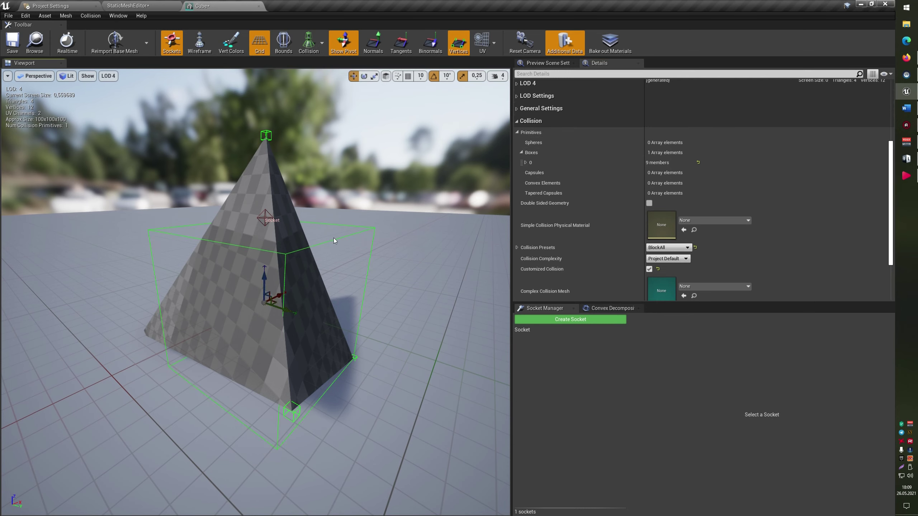
{"action": "left_click", "coordinate": [525, 163]}
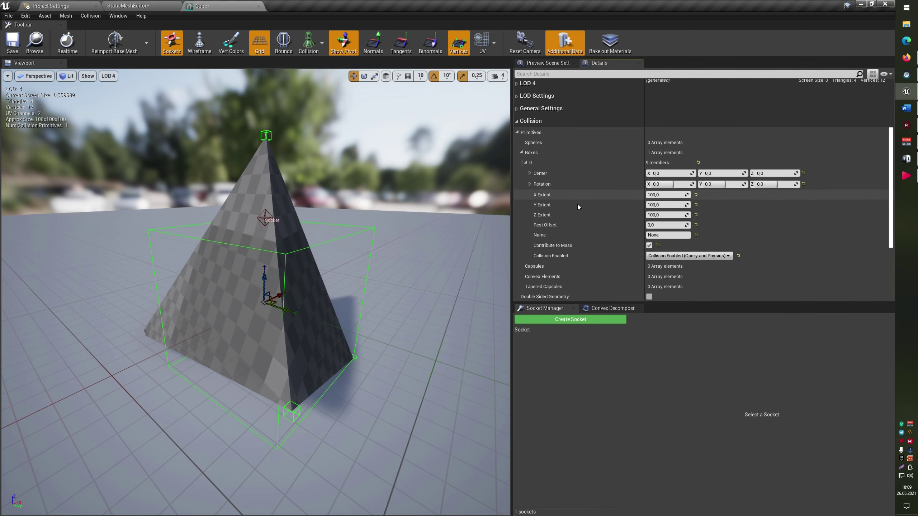
Raise the box collision and set its centre to Z 40 and X 10.
{"action": "left_click_drag", "start_coordinate": [261, 284], "coordinate": [285, 259]}
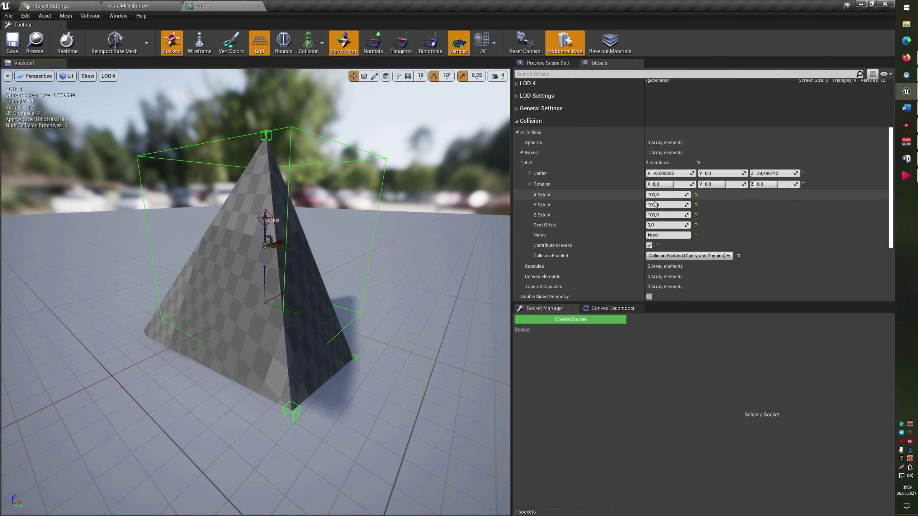
{"action": "left_click", "coordinate": [783, 174]}
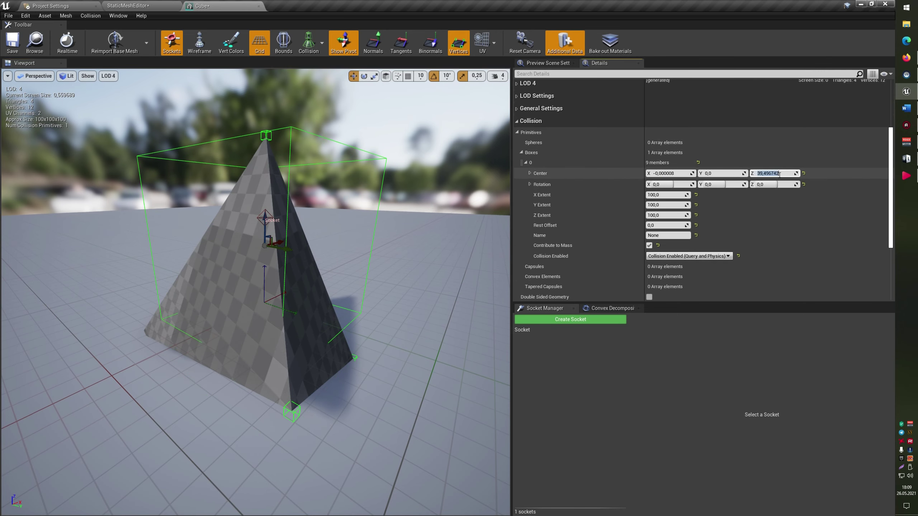
{"action": "type", "text": "40"}
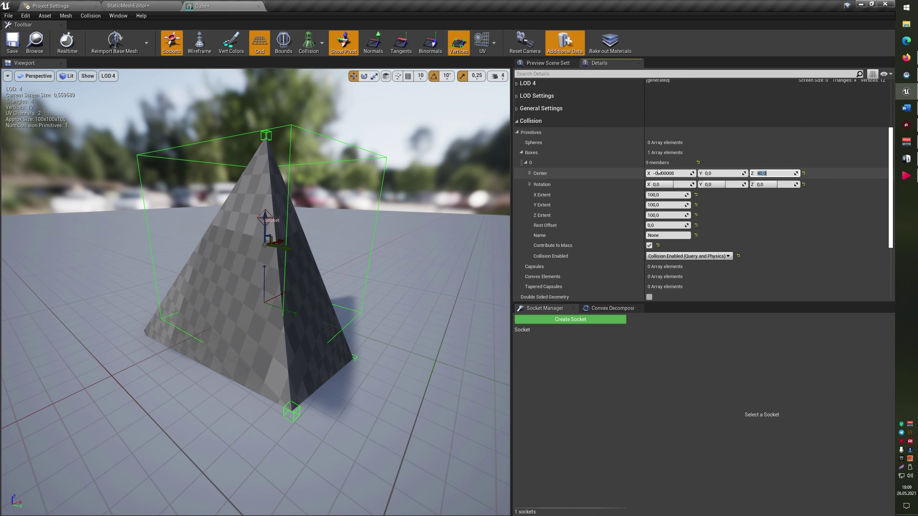
{"action": "key", "text": "Tab"}
{"action": "type", "text": "10"}
{"action": "key", "text": "Return"}
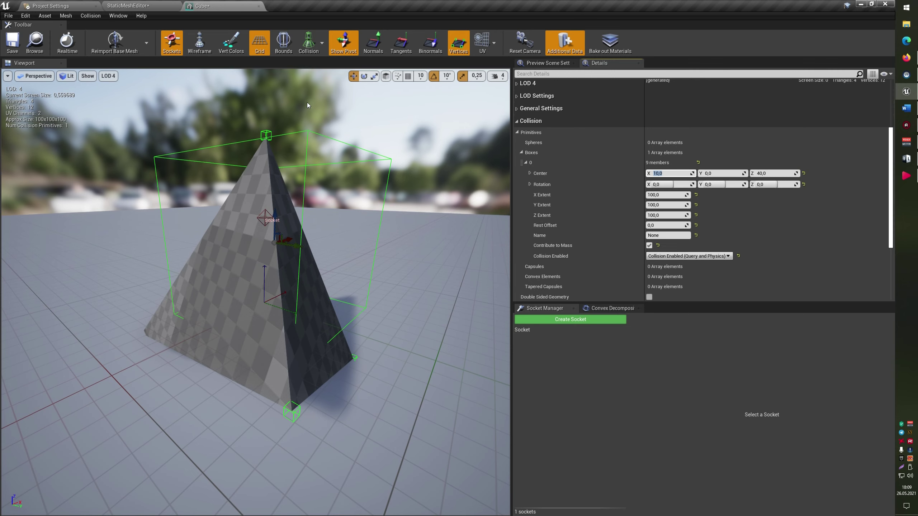
Add a sphere simplified collision to the pyramid, check its Spheres entry, then collapse the Collision lists.
{"action": "left_click", "coordinate": [322, 42]}
{"action": "left_click", "coordinate": [88, 18]}
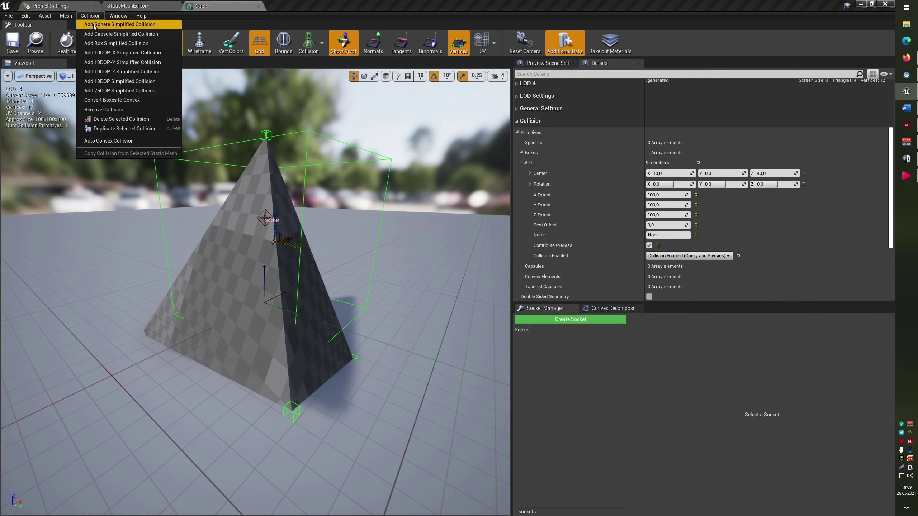
{"action": "left_click", "coordinate": [94, 24]}
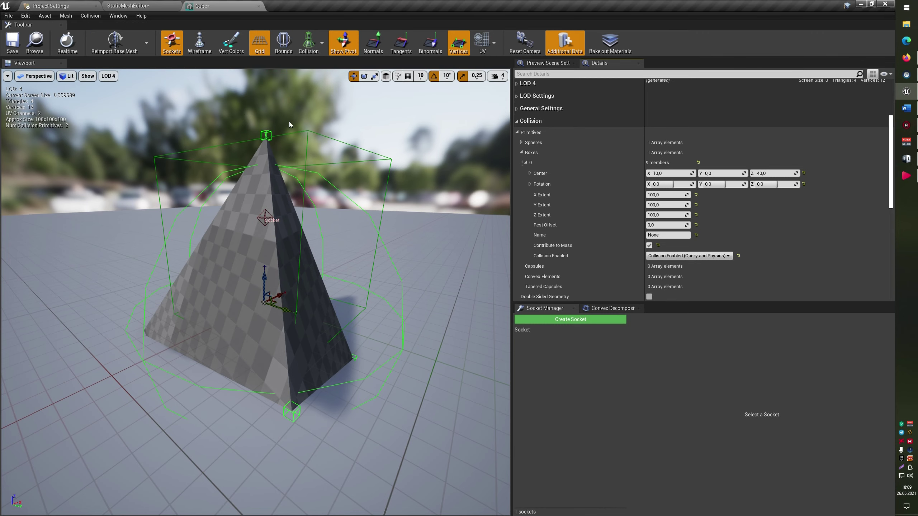
{"action": "left_click", "coordinate": [521, 142]}
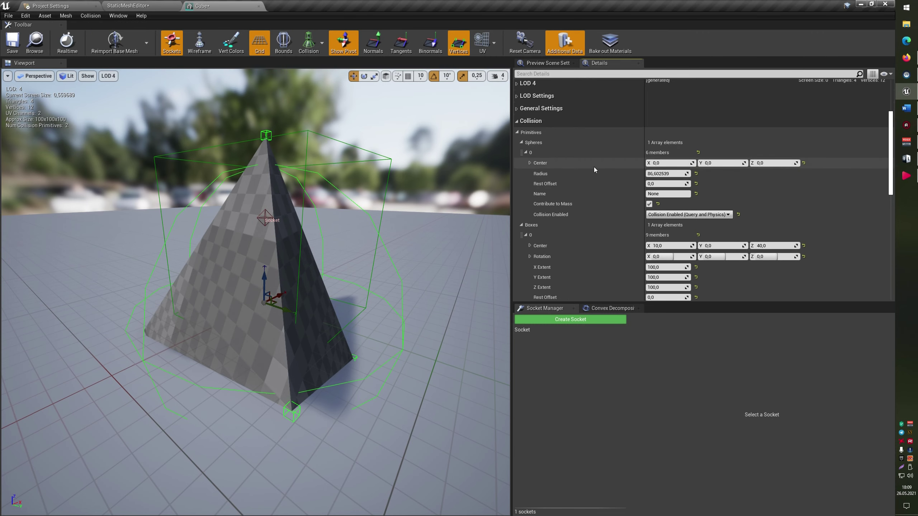
{"action": "left_click", "coordinate": [522, 142]}
{"action": "left_click", "coordinate": [520, 133]}
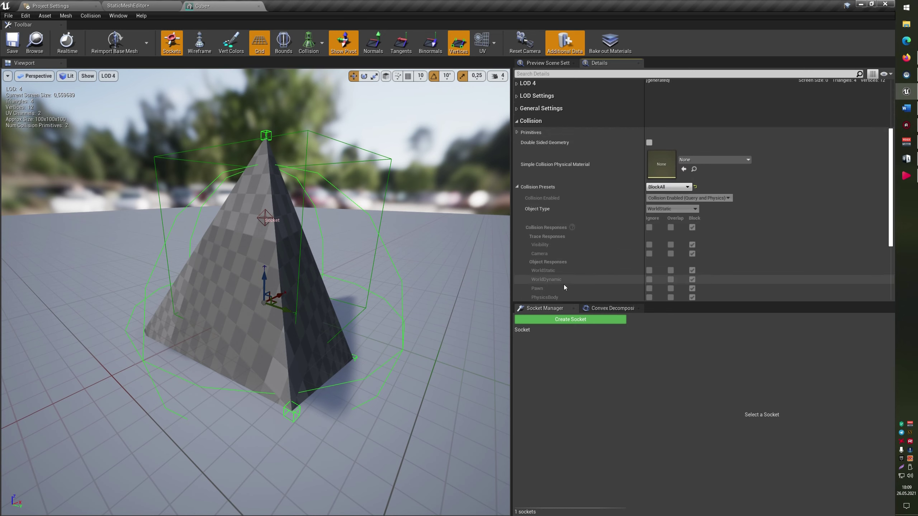
{"action": "scroll", "coordinate": [723, 224], "scroll_direction": "down", "scroll_amount": 3}
{"action": "scroll", "coordinate": [722, 220], "scroll_direction": "down", "scroll_amount": 1}
{"action": "scroll", "coordinate": [784, 130], "scroll_direction": "up", "scroll_amount": 1}
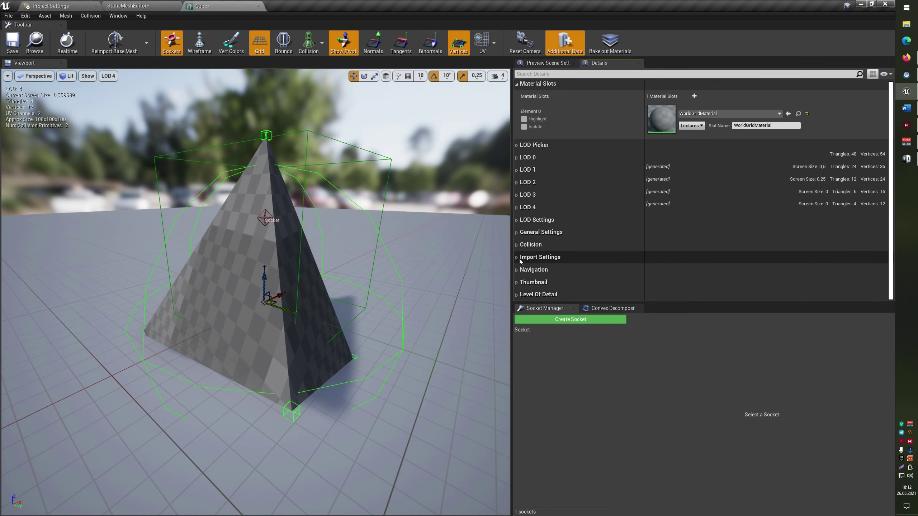
{"action": "left_click", "coordinate": [523, 257]}
{"action": "scroll", "coordinate": [527, 253], "scroll_direction": "down", "scroll_amount": 3}
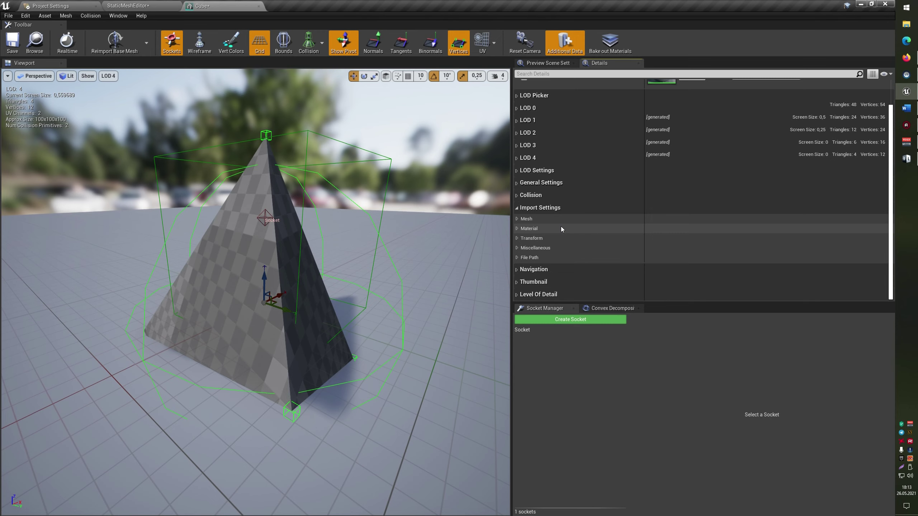
{"action": "left_click", "coordinate": [526, 219]}
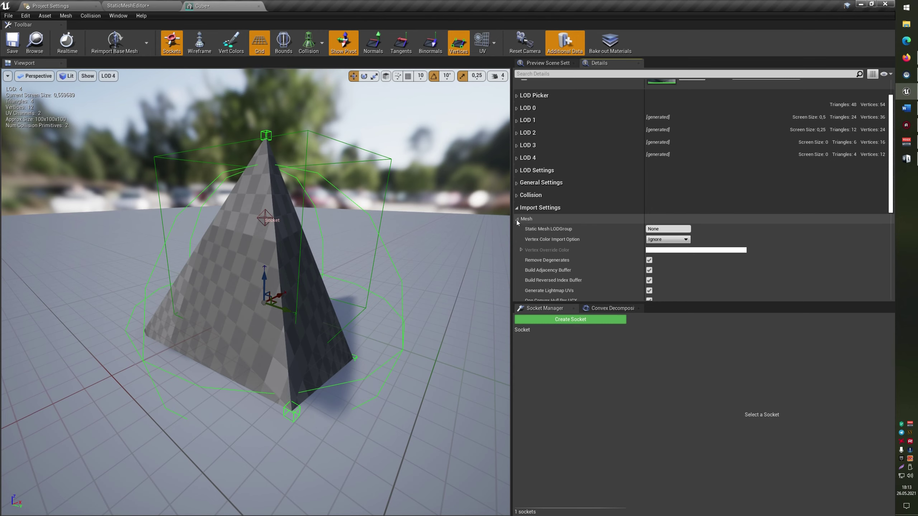
{"action": "scroll", "coordinate": [614, 261], "scroll_direction": "down", "scroll_amount": 3}
{"action": "scroll", "coordinate": [616, 258], "scroll_direction": "down", "scroll_amount": 1}
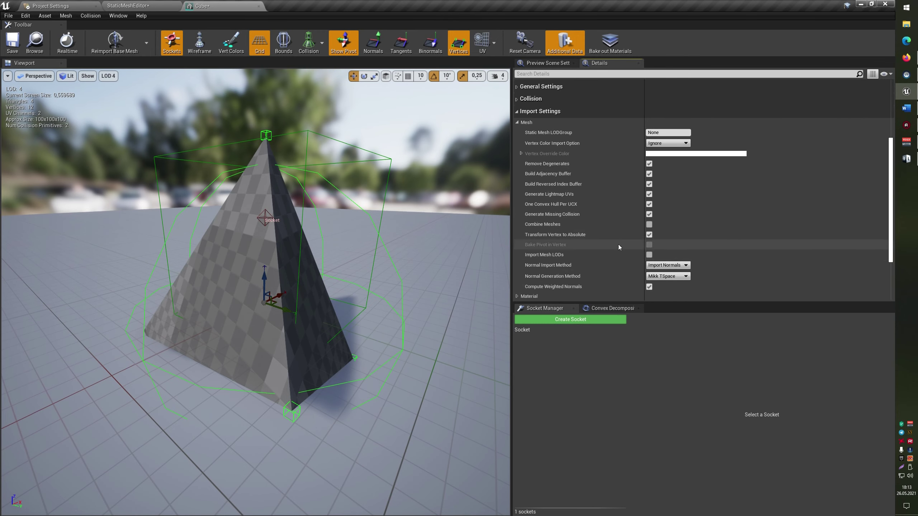
{"action": "scroll", "coordinate": [620, 246], "scroll_direction": "down", "scroll_amount": 1}
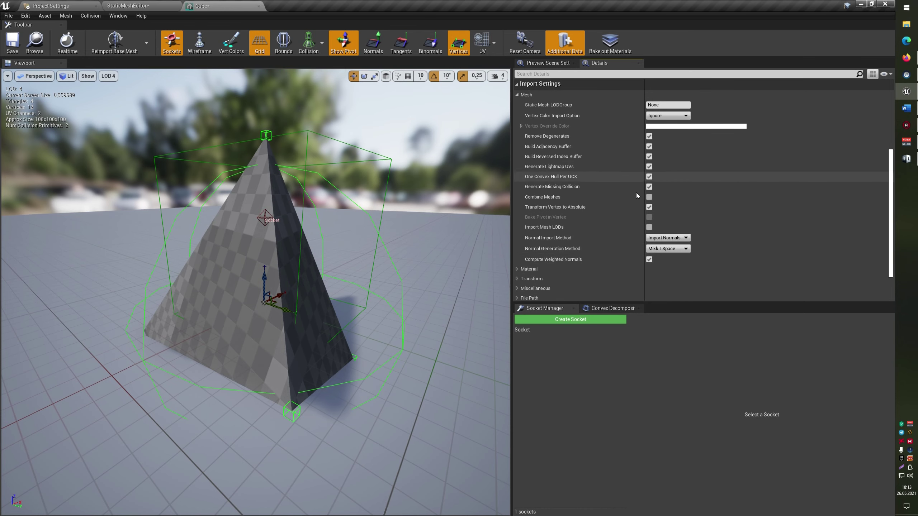
{"action": "scroll", "coordinate": [589, 192], "scroll_direction": "up", "scroll_amount": 3}
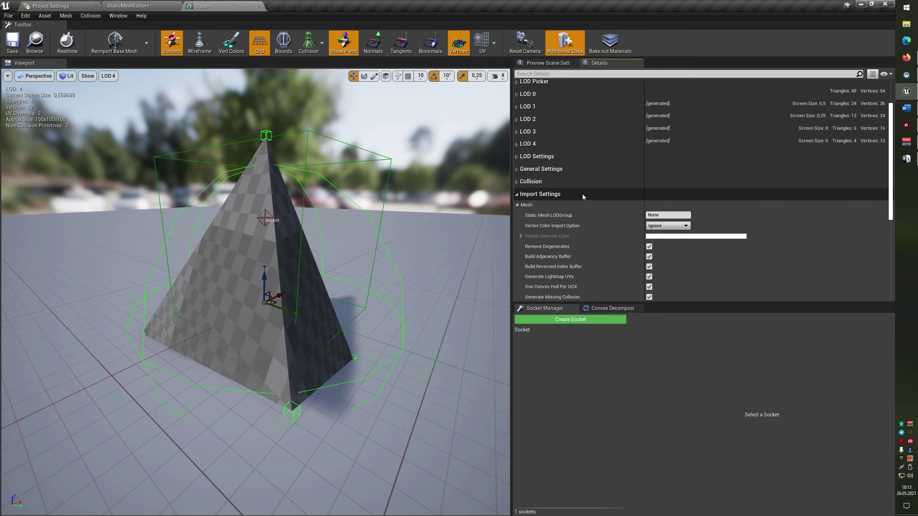
{"action": "scroll", "coordinate": [580, 194], "scroll_direction": "down", "scroll_amount": 1}
{"action": "scroll", "coordinate": [634, 224], "scroll_direction": "down", "scroll_amount": 3}
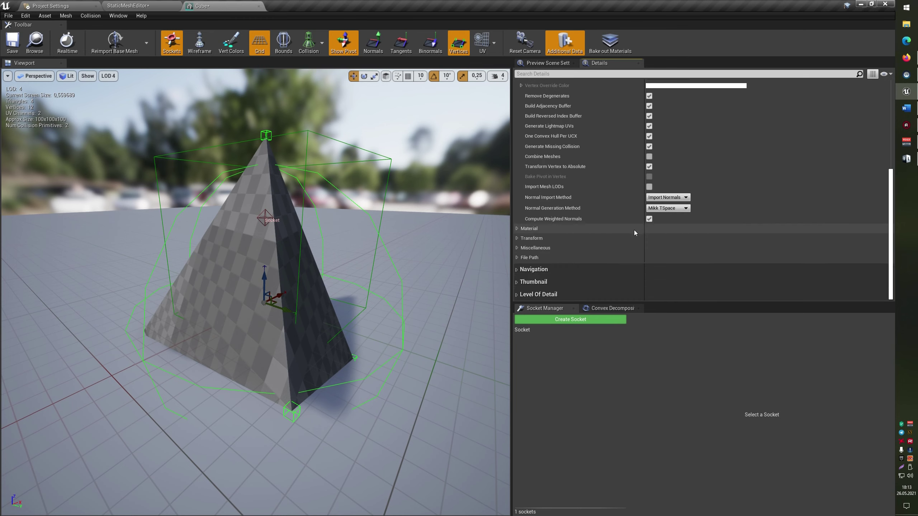
{"action": "scroll", "coordinate": [630, 239], "scroll_direction": "up", "scroll_amount": 3}
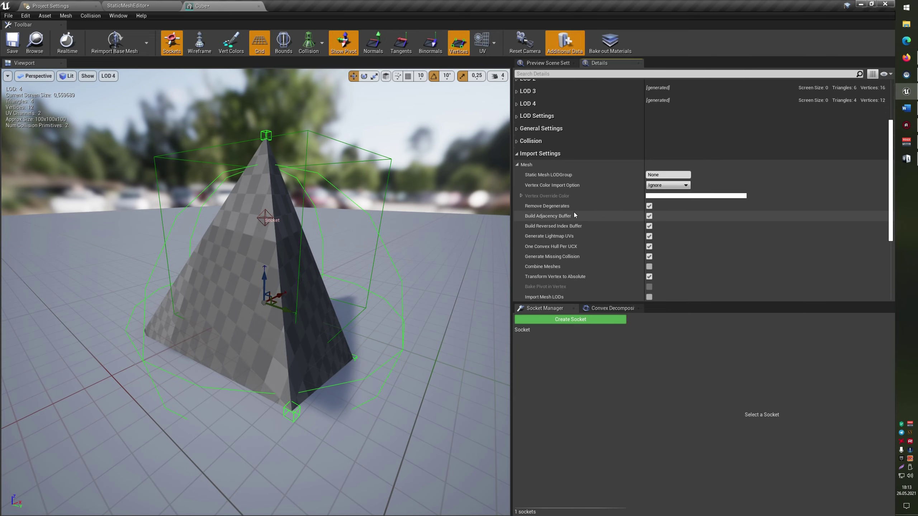
{"action": "left_click", "coordinate": [515, 154]}
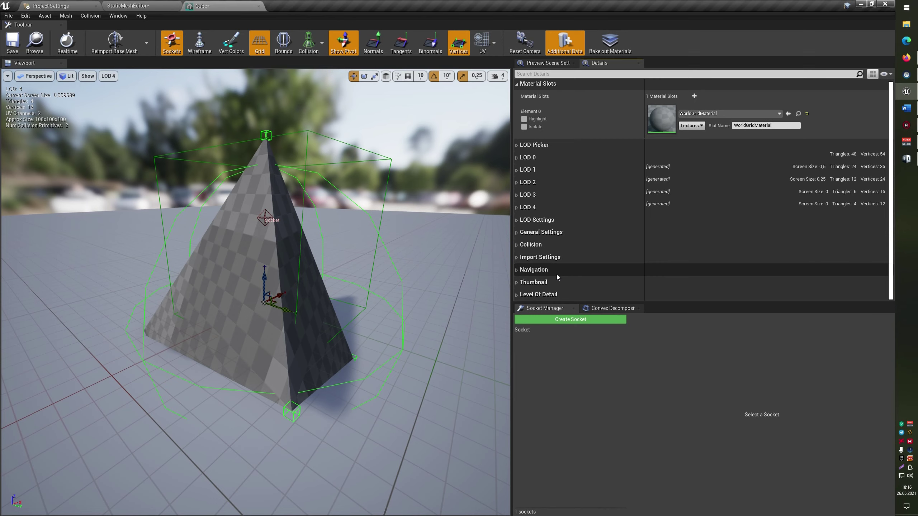
{"action": "left_click", "coordinate": [516, 283]}
{"action": "scroll", "coordinate": [578, 286], "scroll_direction": "down", "scroll_amount": 2}
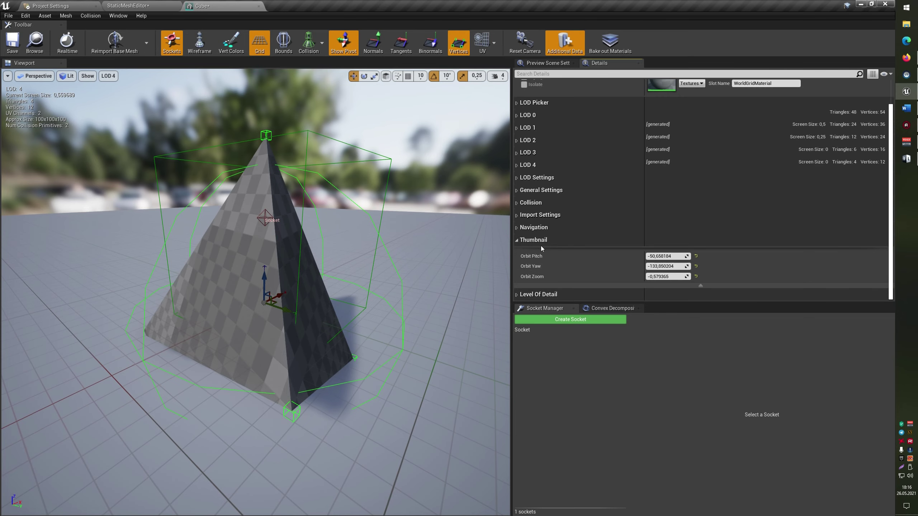
{"action": "left_click", "coordinate": [516, 240]}
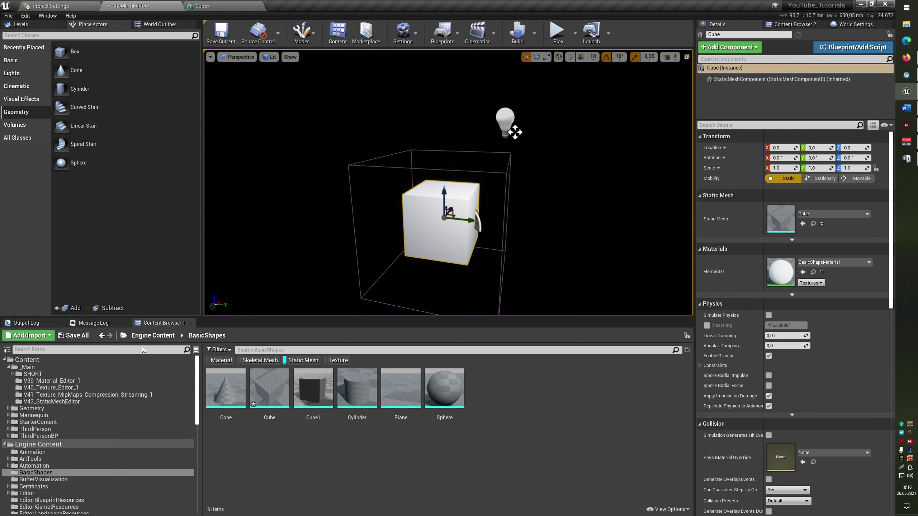
Rotate the Cube mesh thumbnail to a new angle using Thumbnail Edit Mode, then finish editing.
{"action": "left_click", "coordinate": [660, 509]}
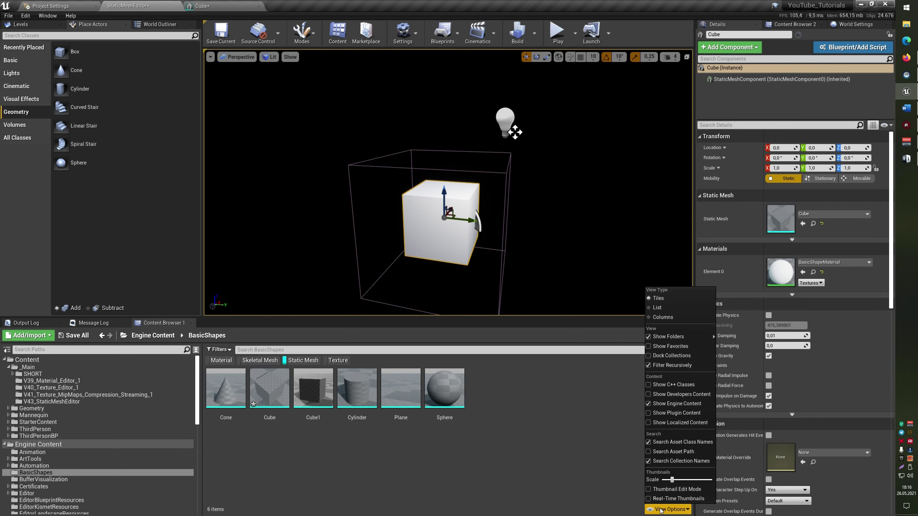
{"action": "left_click", "coordinate": [648, 490]}
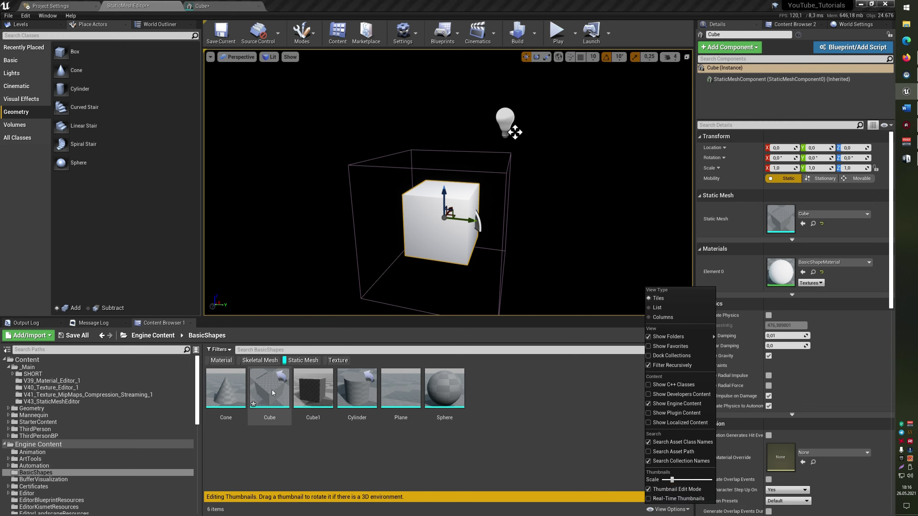
{"action": "left_click_drag", "start_coordinate": [272, 393], "coordinate": [288, 391]}
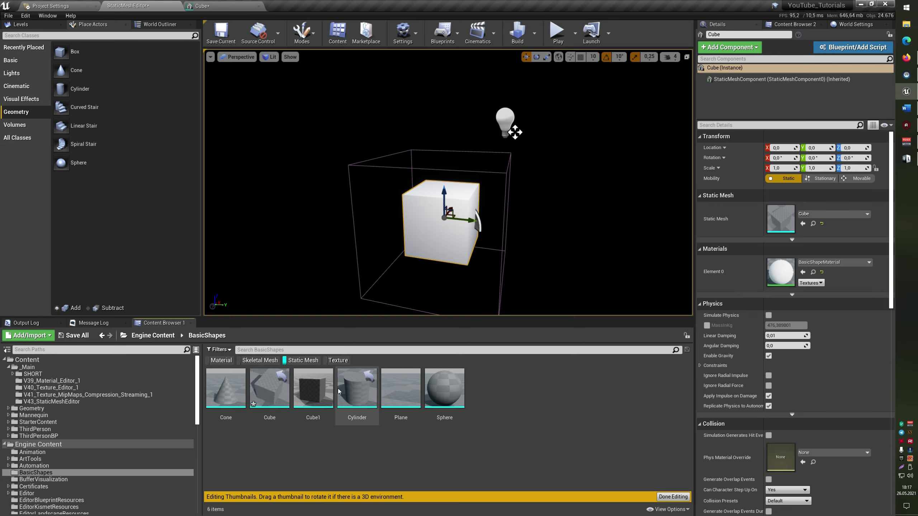
{"action": "left_click", "coordinate": [673, 497]}
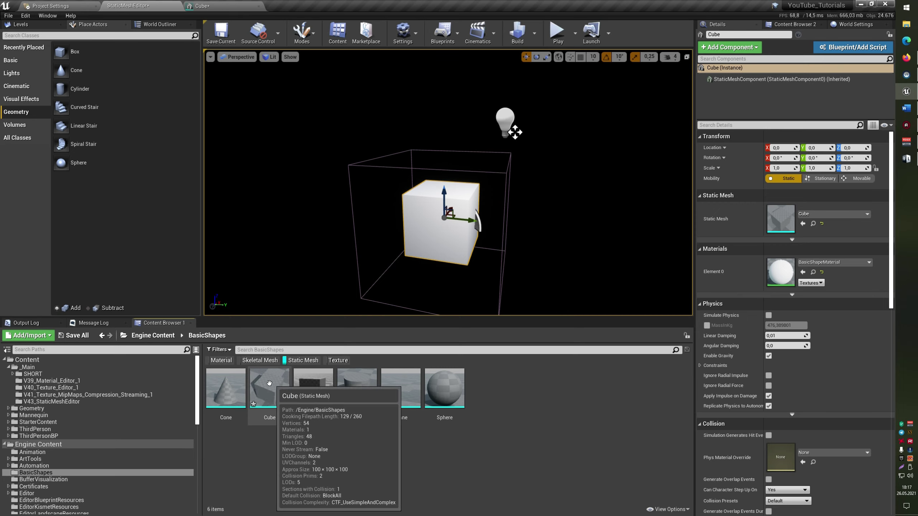
Open the Sphere mesh and show its Level Of Detail and Convex Decomposition settings (Hull Count 16, Max Hull Verts 32).
{"action": "double_click", "coordinate": [444, 389]}
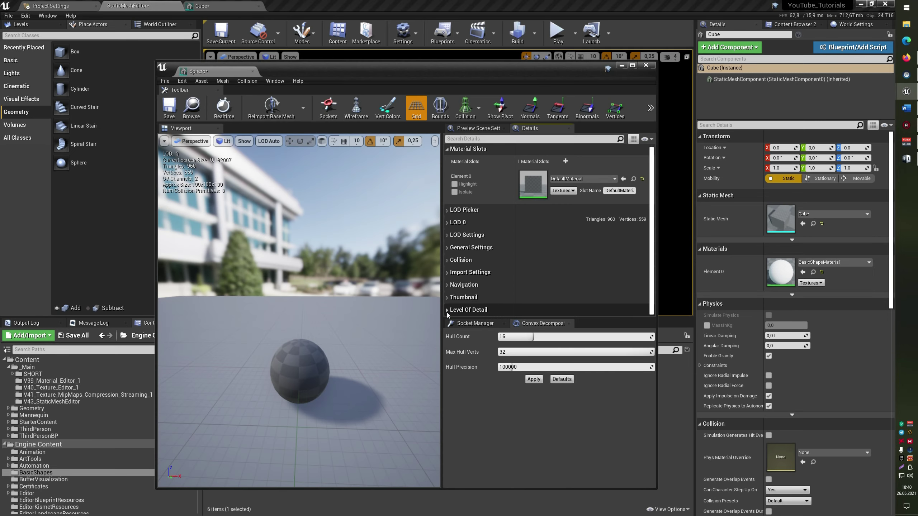
{"action": "left_click", "coordinate": [471, 311]}
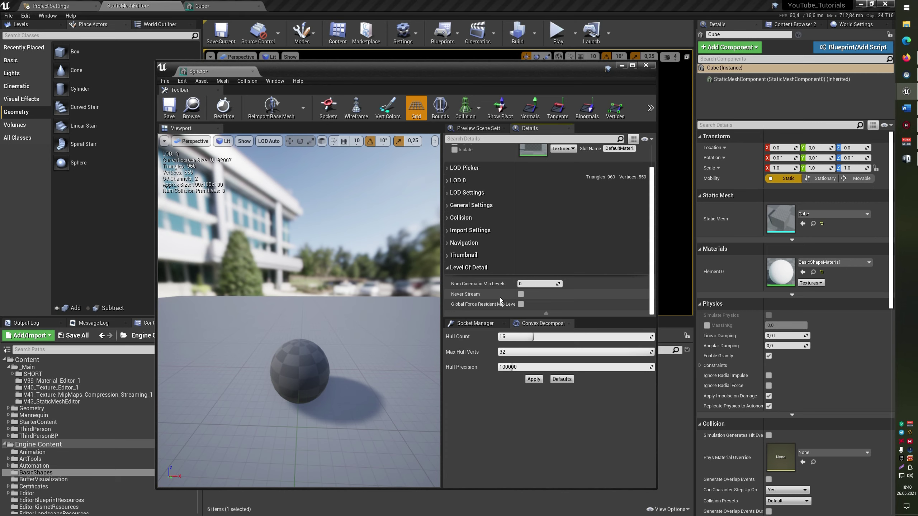
{"action": "left_click", "coordinate": [474, 324]}
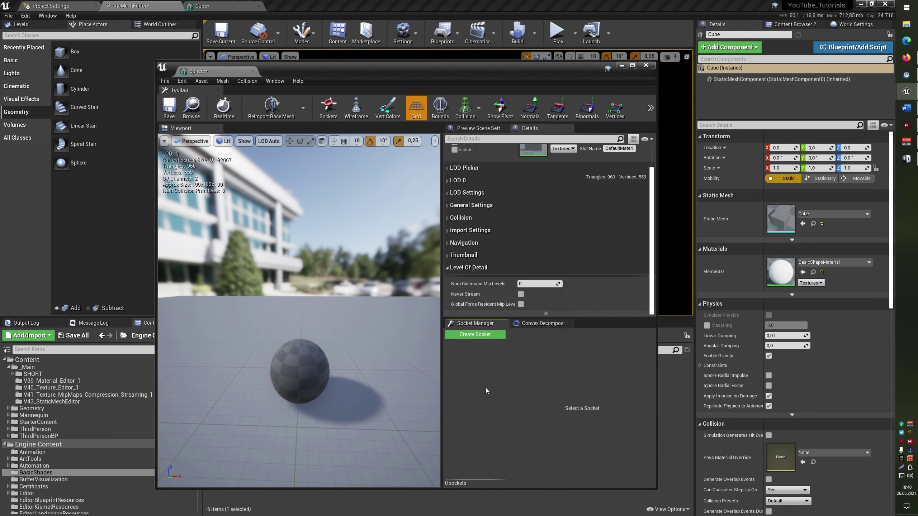
{"action": "left_click", "coordinate": [542, 324]}
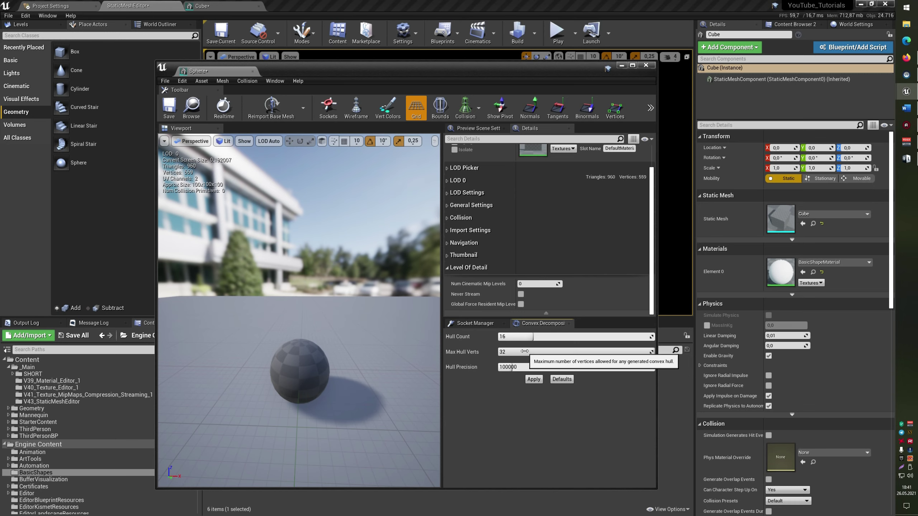
{"action": "left_click", "coordinate": [520, 336]}
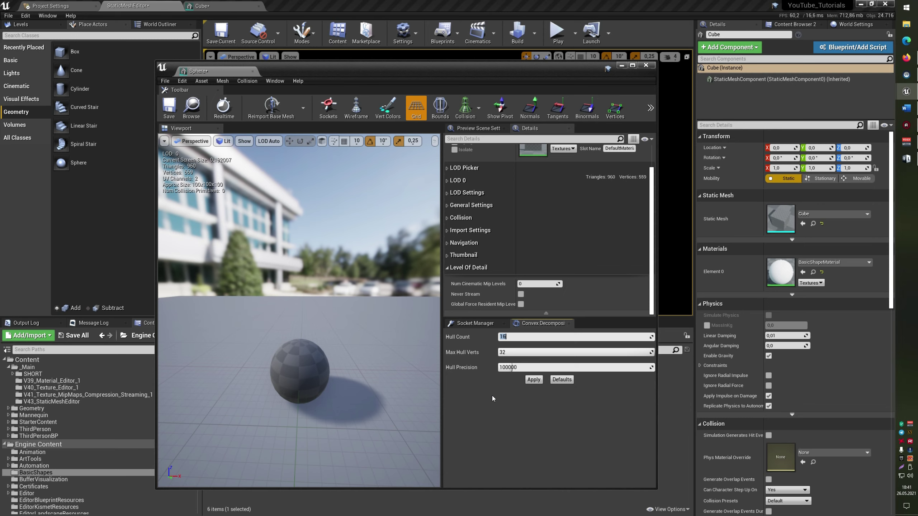
Generate convex collision for the Sphere with Hull Count 8 and Max Hull Verts 16.
{"action": "type", "text": "8"}
{"action": "left_click", "coordinate": [509, 351]}
{"action": "type", "text": "16"}
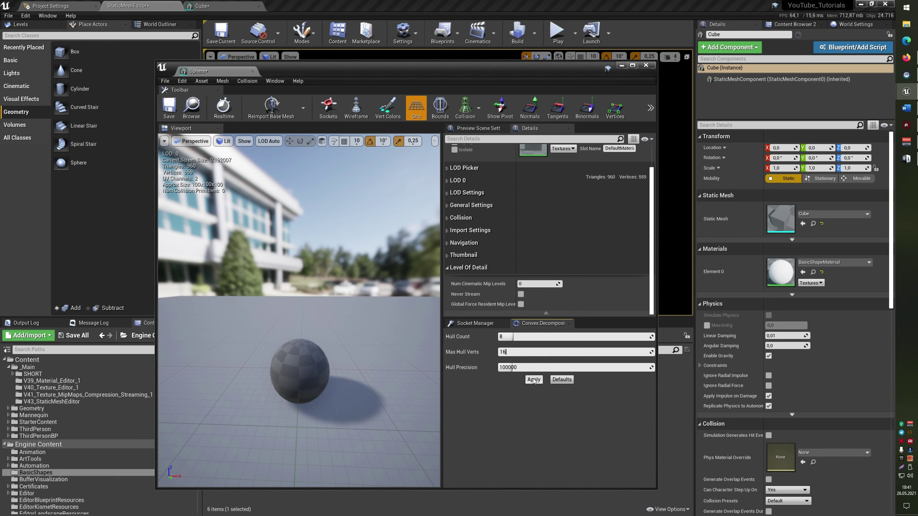
{"action": "left_click", "coordinate": [534, 379]}
Select the new convex hull and drag it up above the sphere.
{"action": "scroll", "coordinate": [299, 311], "scroll_direction": "up", "scroll_amount": 3}
{"action": "scroll", "coordinate": [299, 310], "scroll_direction": "up", "scroll_amount": 3}
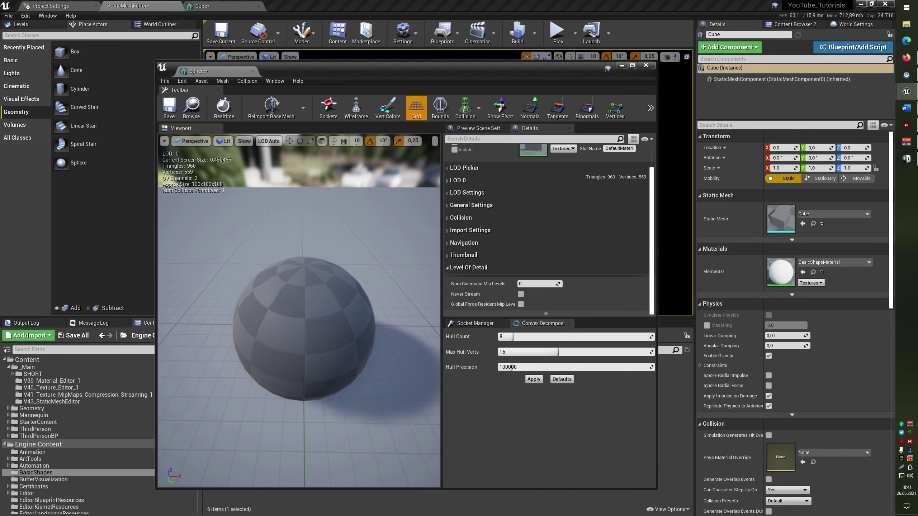
{"action": "scroll", "coordinate": [299, 311], "scroll_direction": "up", "scroll_amount": 1}
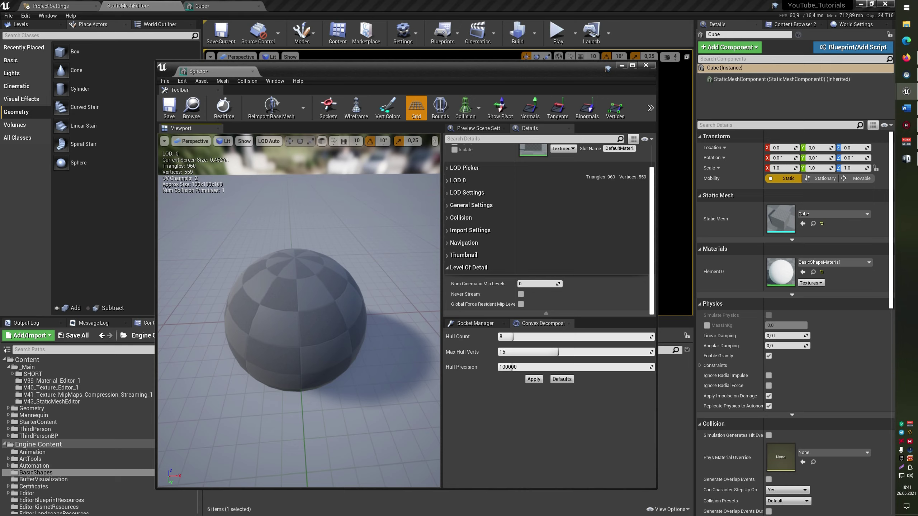
{"action": "scroll", "coordinate": [299, 311], "scroll_direction": "up", "scroll_amount": 5}
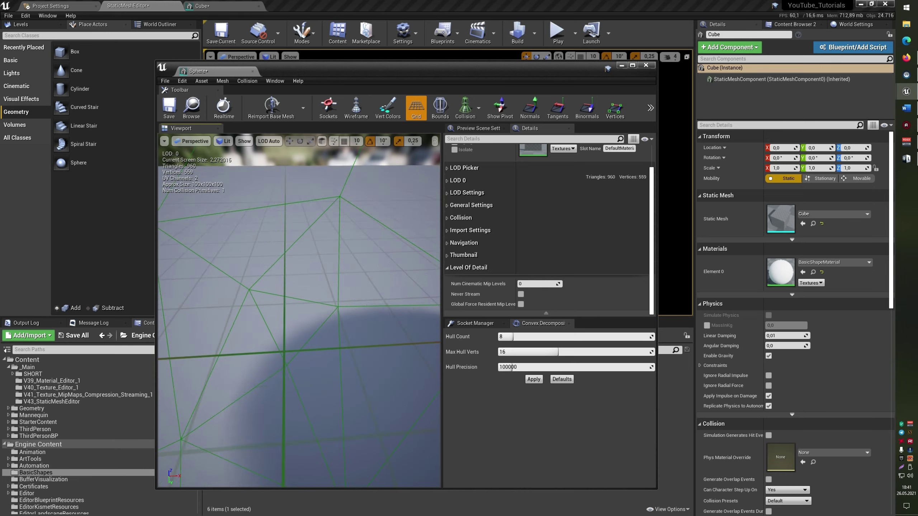
{"action": "scroll", "coordinate": [299, 311], "scroll_direction": "up", "scroll_amount": 2}
{"action": "scroll", "coordinate": [299, 311], "scroll_direction": "down", "scroll_amount": 10}
{"action": "left_click", "coordinate": [304, 336]}
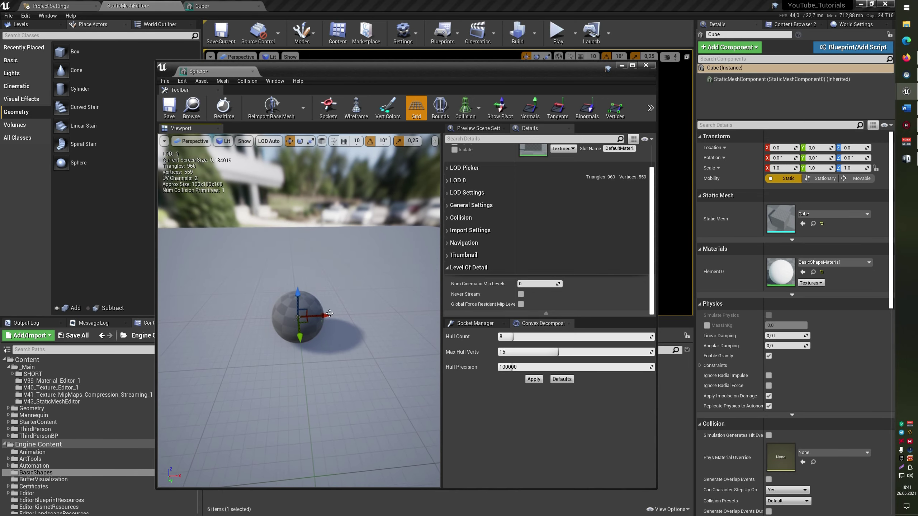
{"action": "left_click_drag", "start_coordinate": [303, 317], "coordinate": [302, 249]}
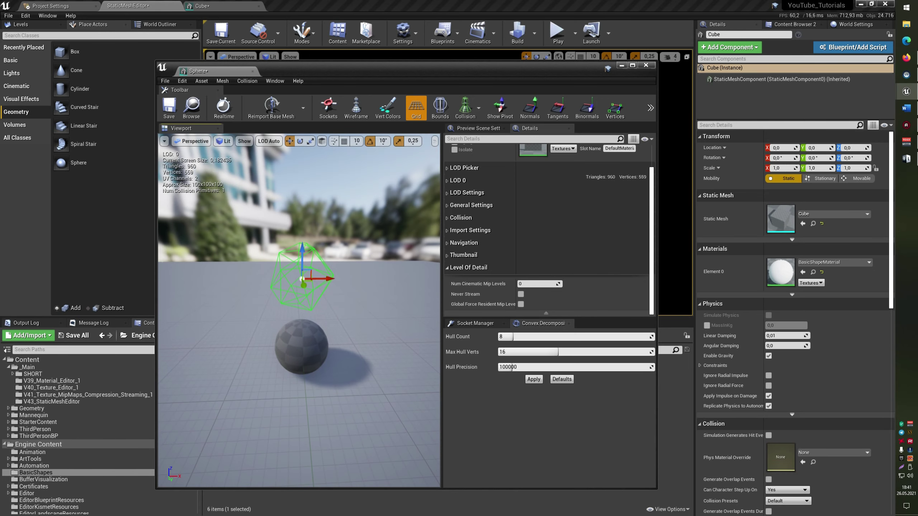
{"action": "scroll", "coordinate": [289, 229], "scroll_direction": "up", "scroll_amount": 1}
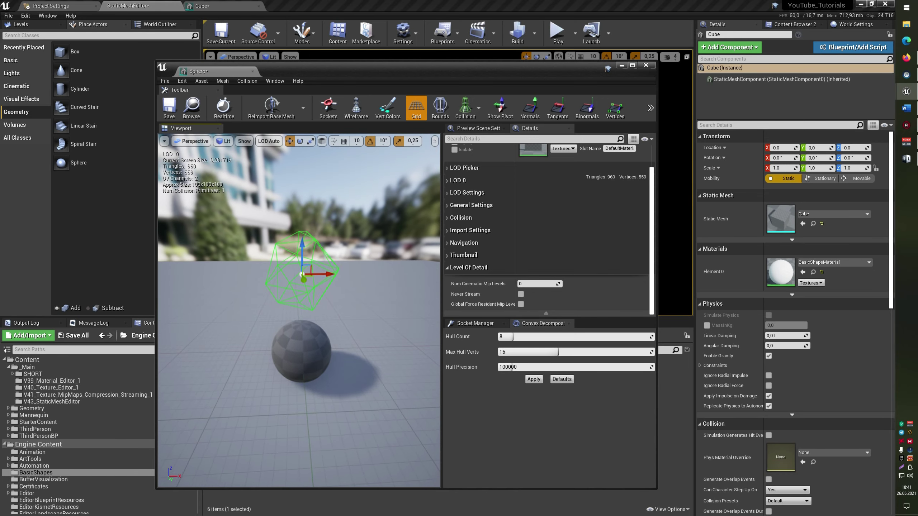
{"action": "scroll", "coordinate": [289, 228], "scroll_direction": "up", "scroll_amount": 2}
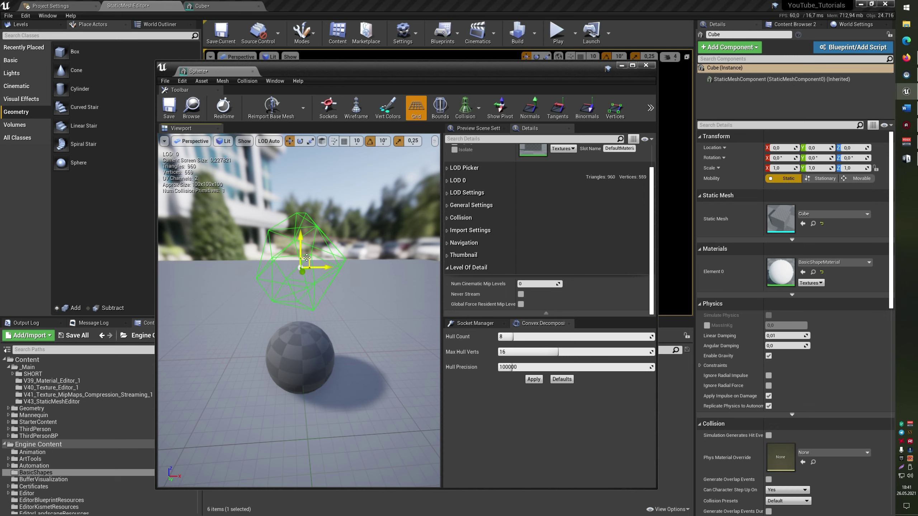
{"action": "left_click", "coordinate": [528, 343]}
{"action": "type", "text": "1"}
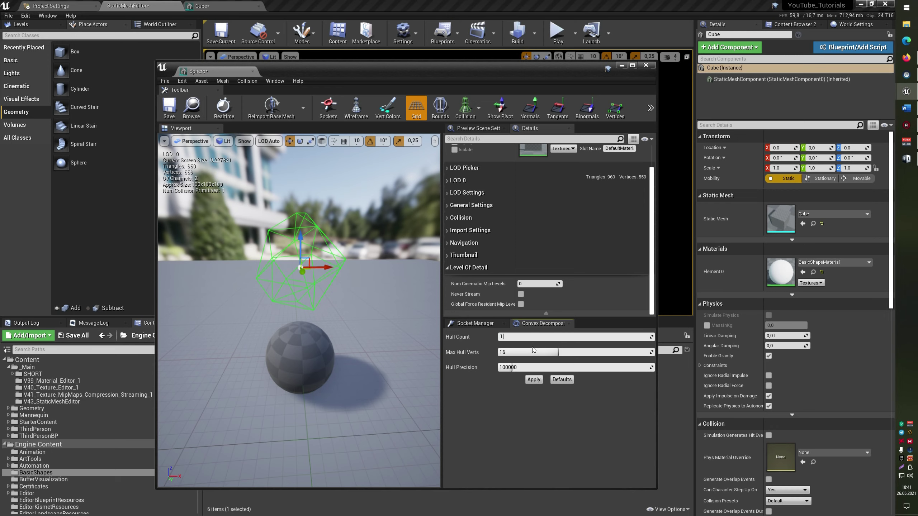
Regenerate the convex collision with Hull Count 16 and Max Hull Verts 32.
{"action": "type", "text": "6"}
{"action": "key", "text": "Tab"}
{"action": "type", "text": "32"}
{"action": "key", "text": "Return"}
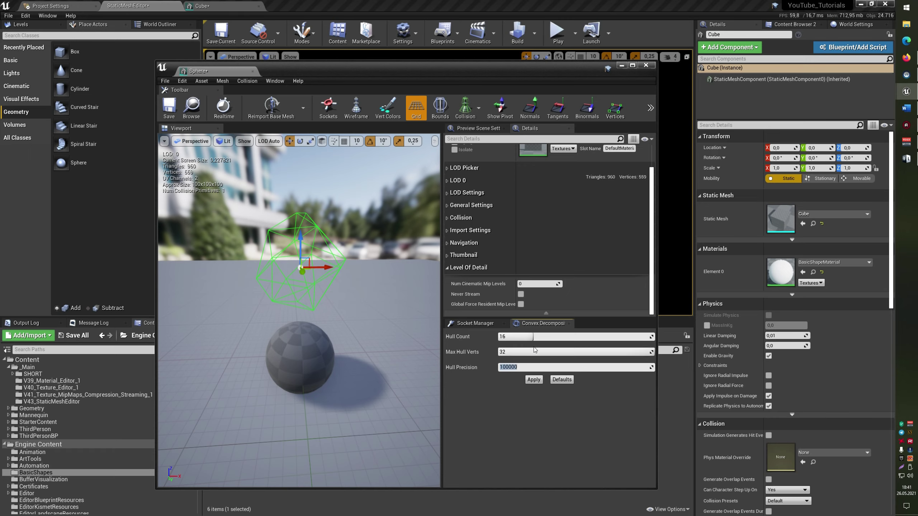
{"action": "left_click", "coordinate": [533, 379]}
Drag the regenerated collision hull up along Z above the sphere.
{"action": "scroll", "coordinate": [402, 353], "scroll_direction": "up", "scroll_amount": 5}
{"action": "scroll", "coordinate": [374, 303], "scroll_direction": "up", "scroll_amount": 3}
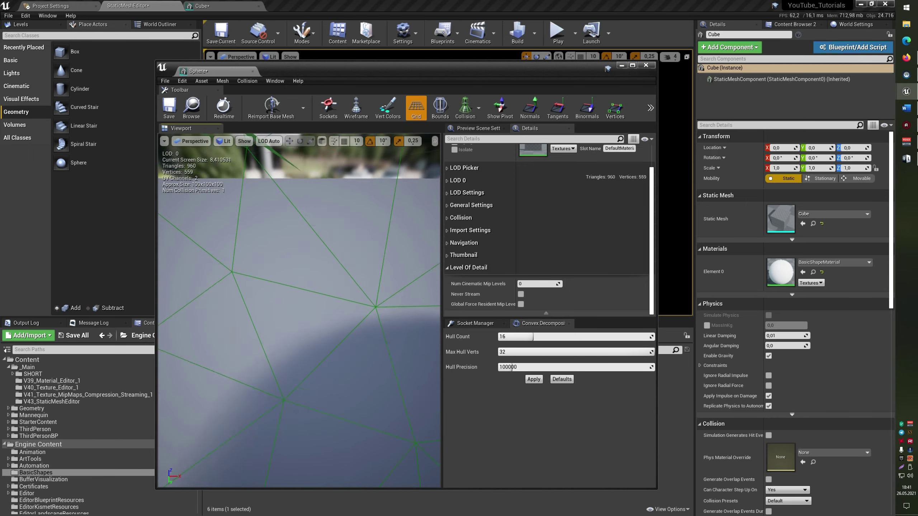
{"action": "scroll", "coordinate": [322, 268], "scroll_direction": "up", "scroll_amount": 2}
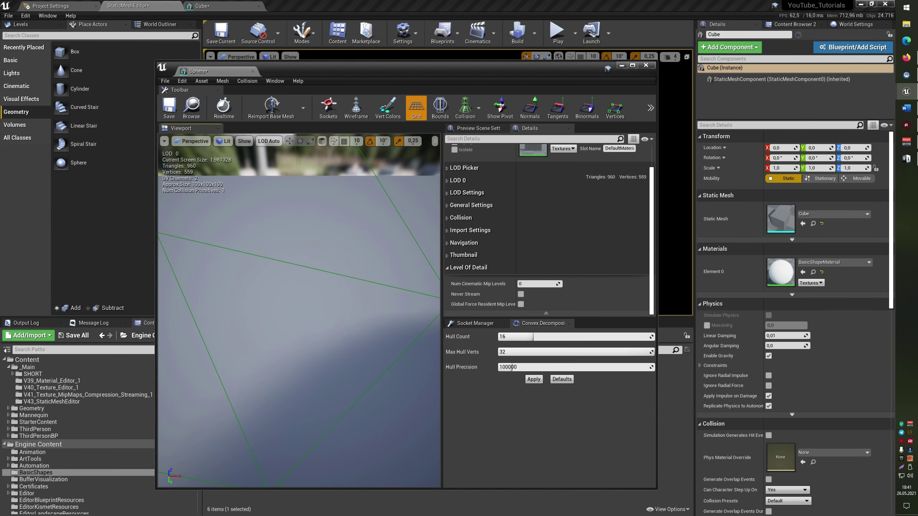
{"action": "scroll", "coordinate": [323, 281], "scroll_direction": "down", "scroll_amount": 10}
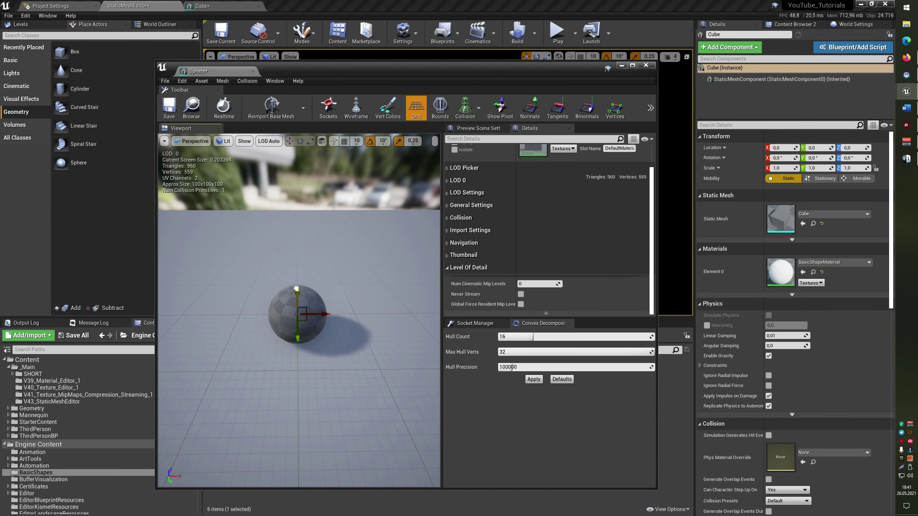
{"action": "left_click_drag", "start_coordinate": [305, 285], "coordinate": [306, 226]}
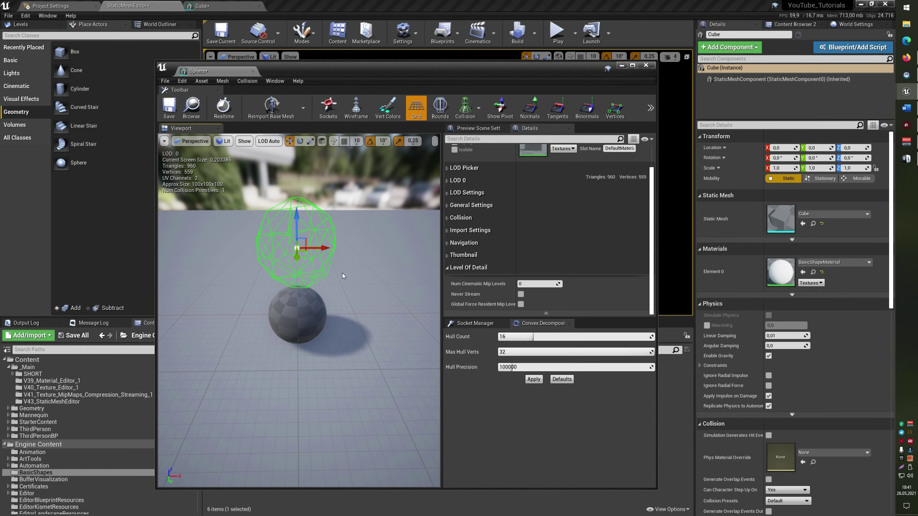